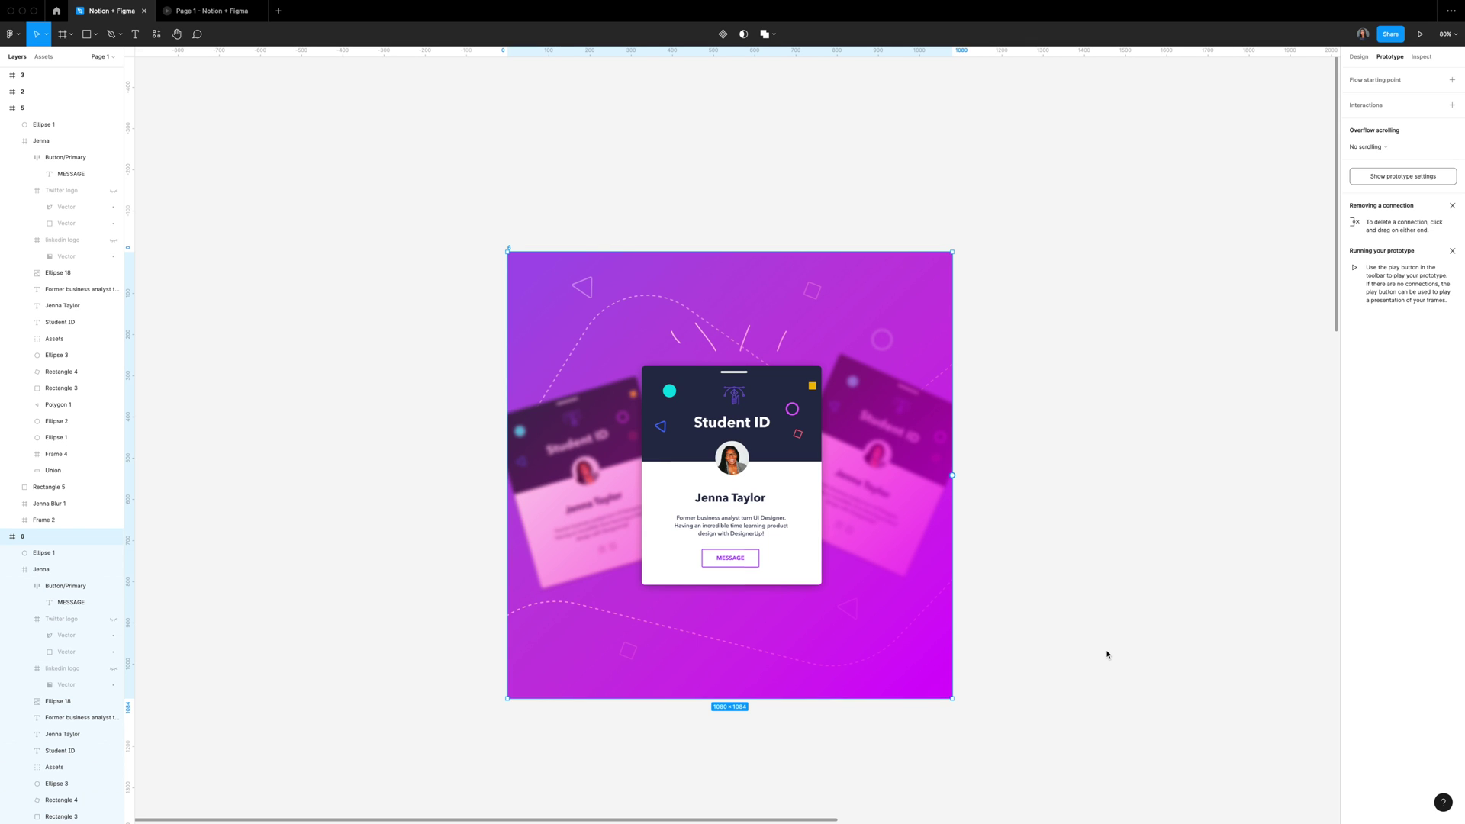
# Step: Select frame 4, the 1080 × 1084 Student ID artboard, from the Layers panel
pyautogui.click(1359, 57)
pyautogui.click(1216, 447)
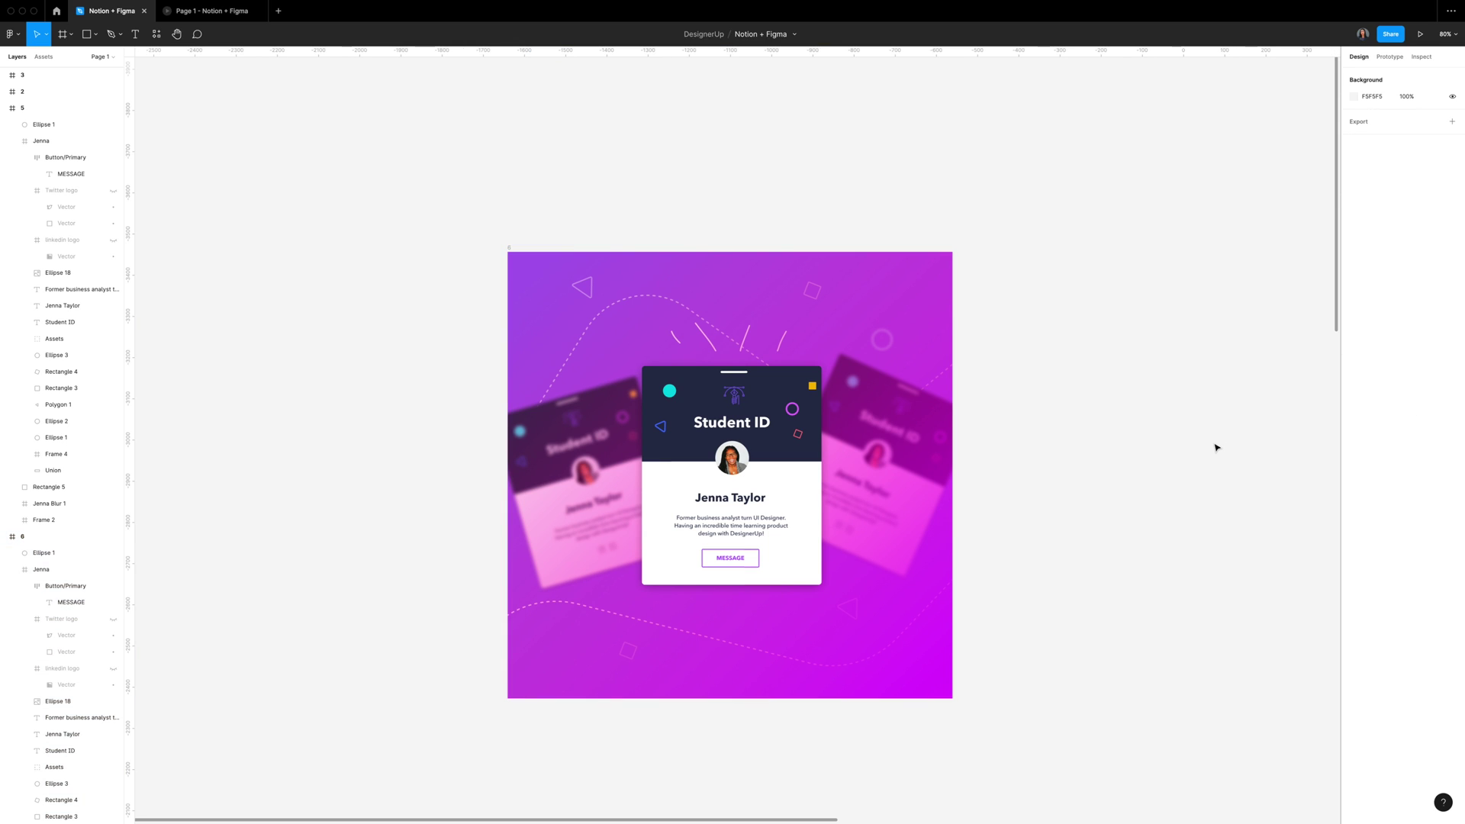
pyautogui.click(766, 450)
pyautogui.scroll(-1, 757, 511)
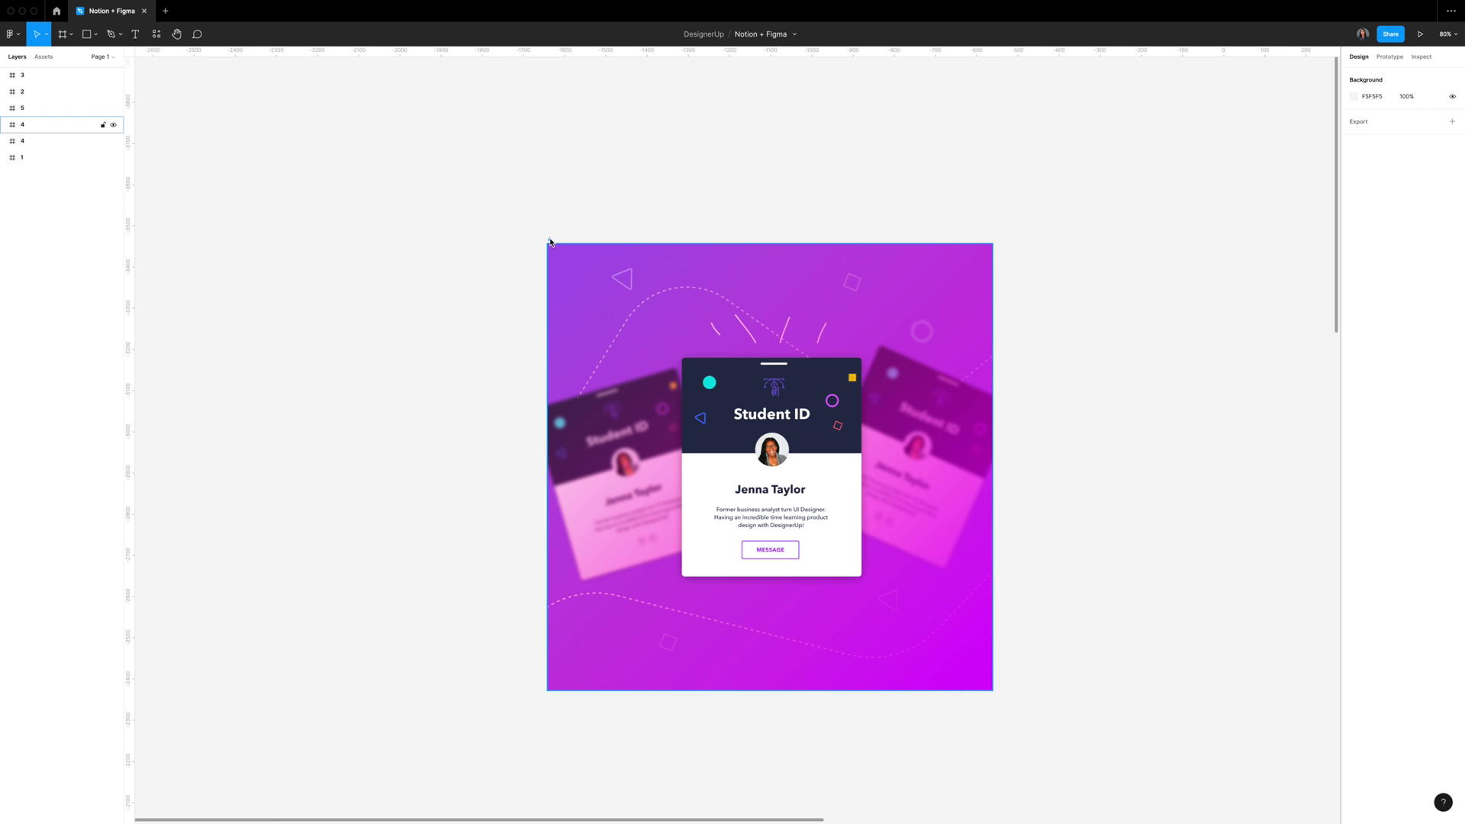
pyautogui.click(551, 243)
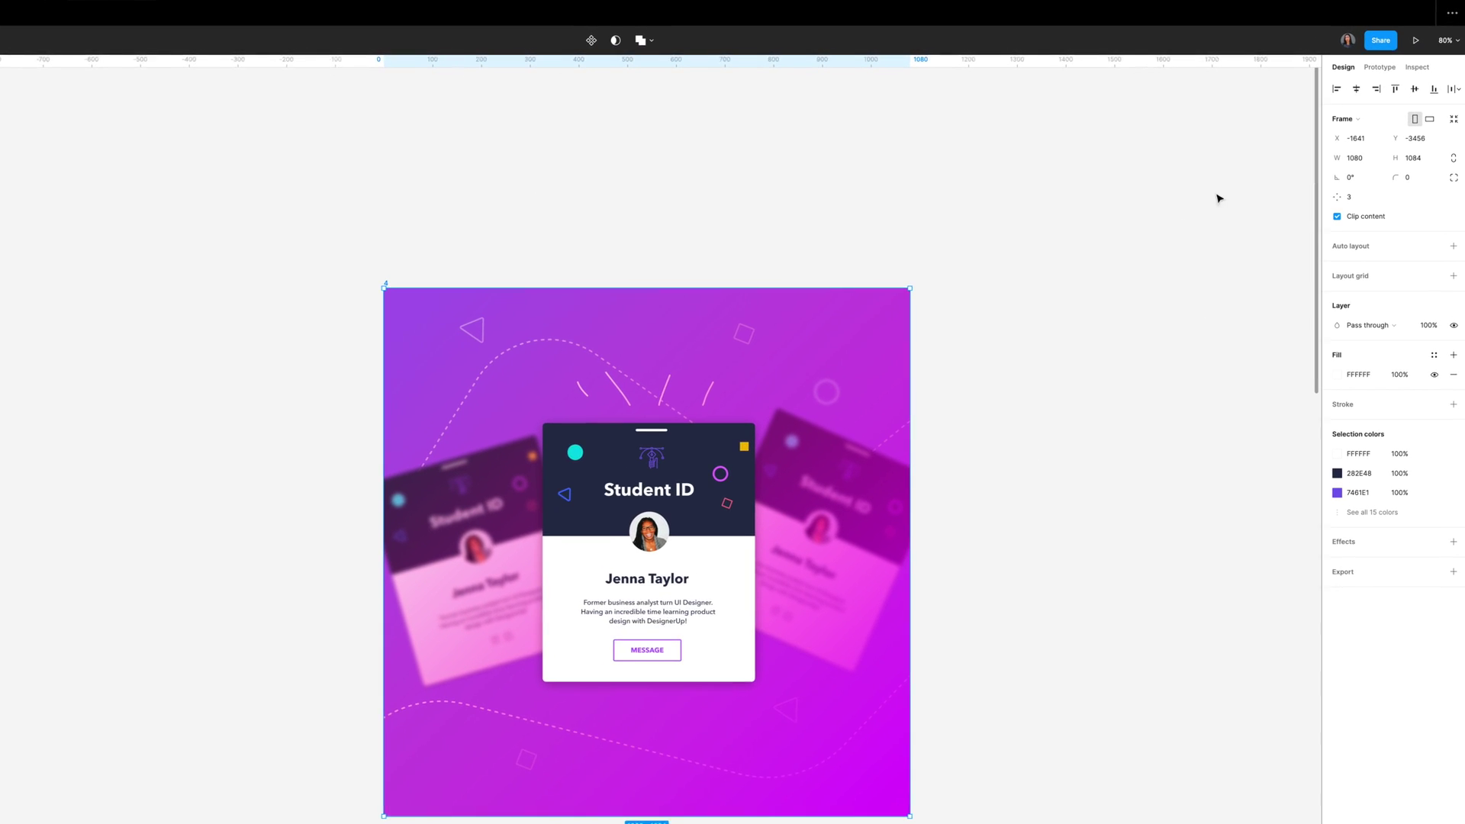
# Step: Keep the share link at 'can view' and enable 'Link to selected frame'
pyautogui.click(1381, 39)
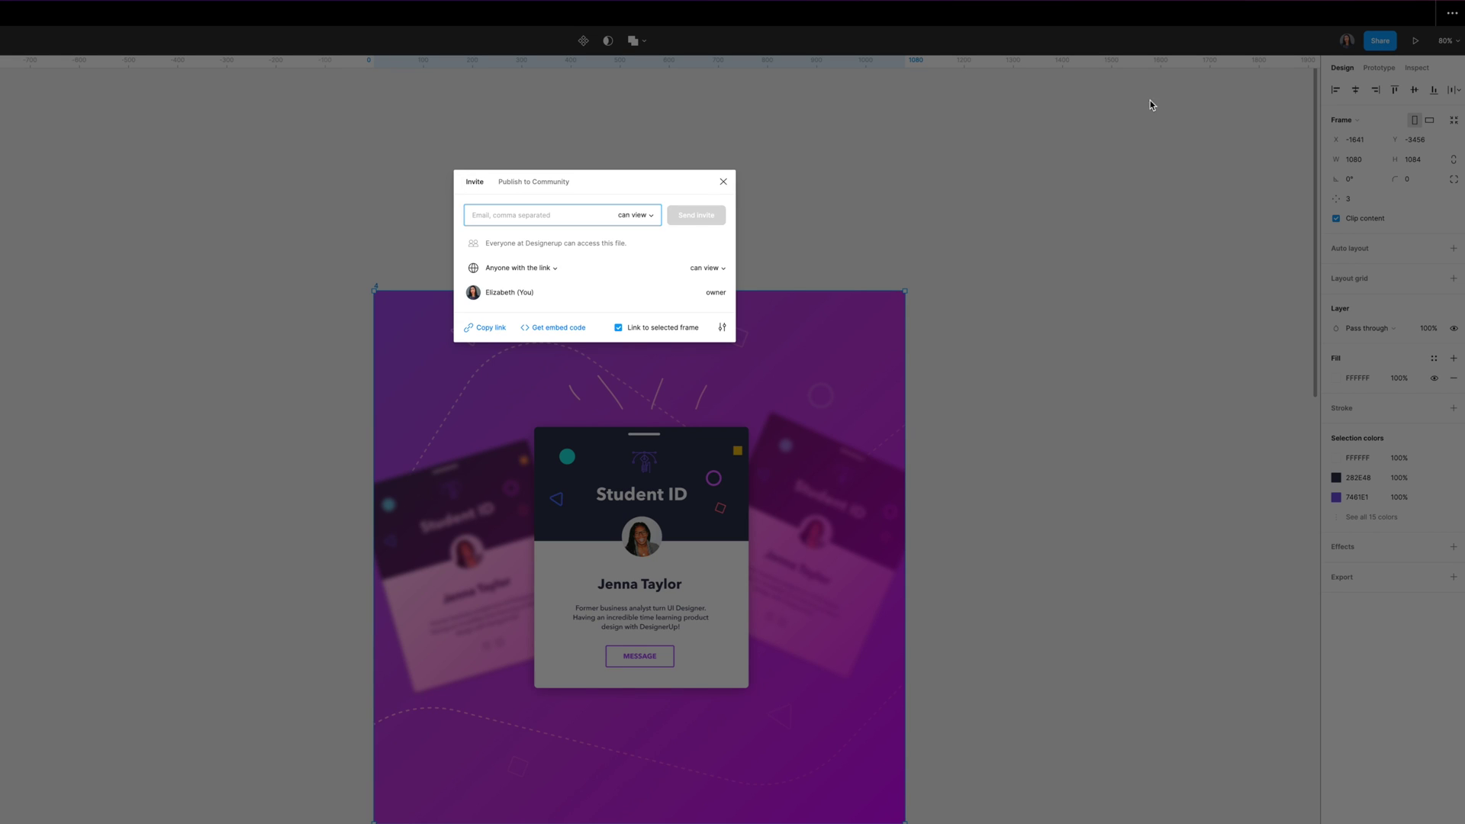
pyautogui.click(718, 272)
pyautogui.click(719, 271)
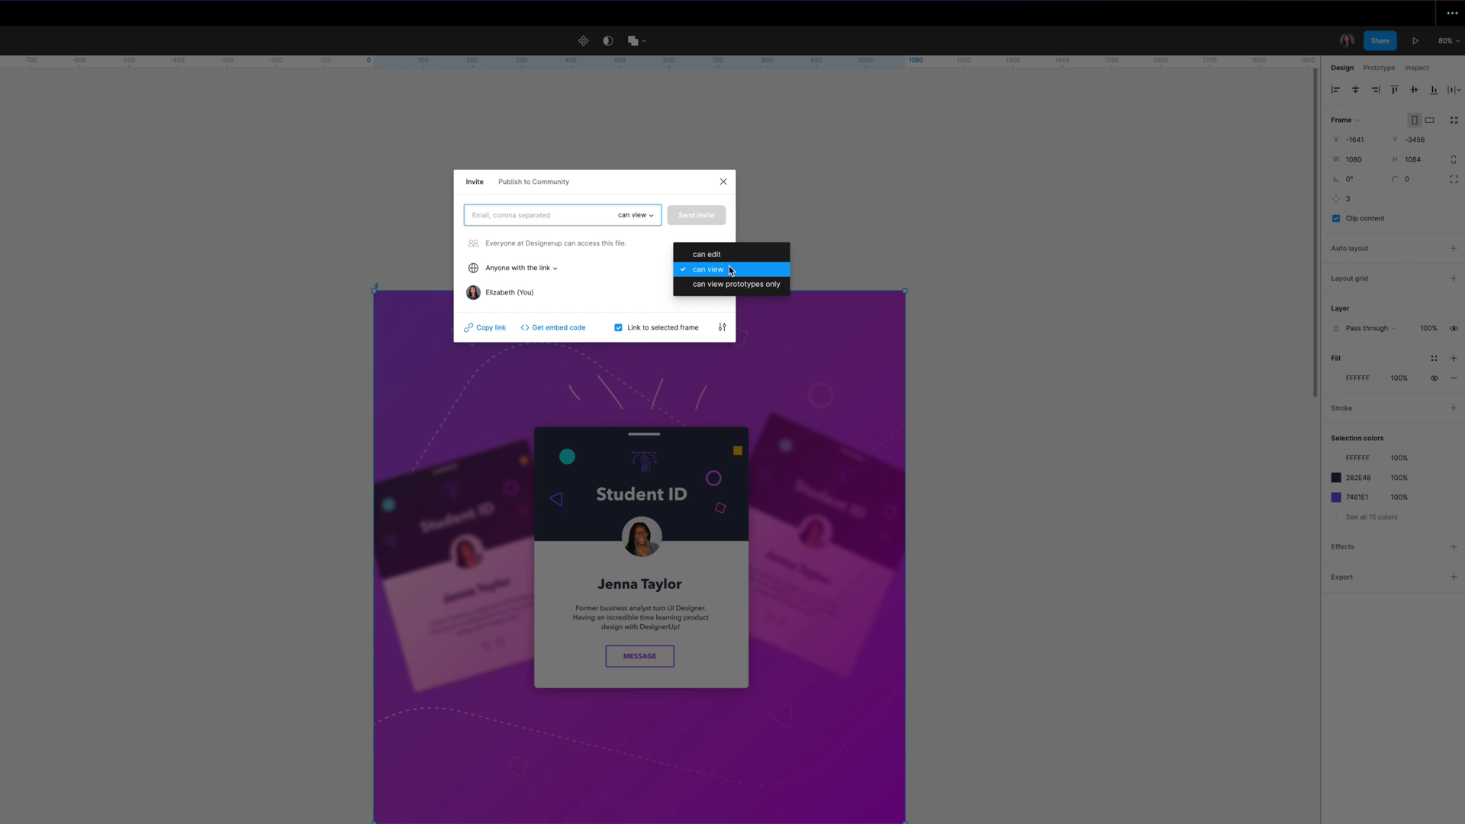
pyautogui.click(730, 269)
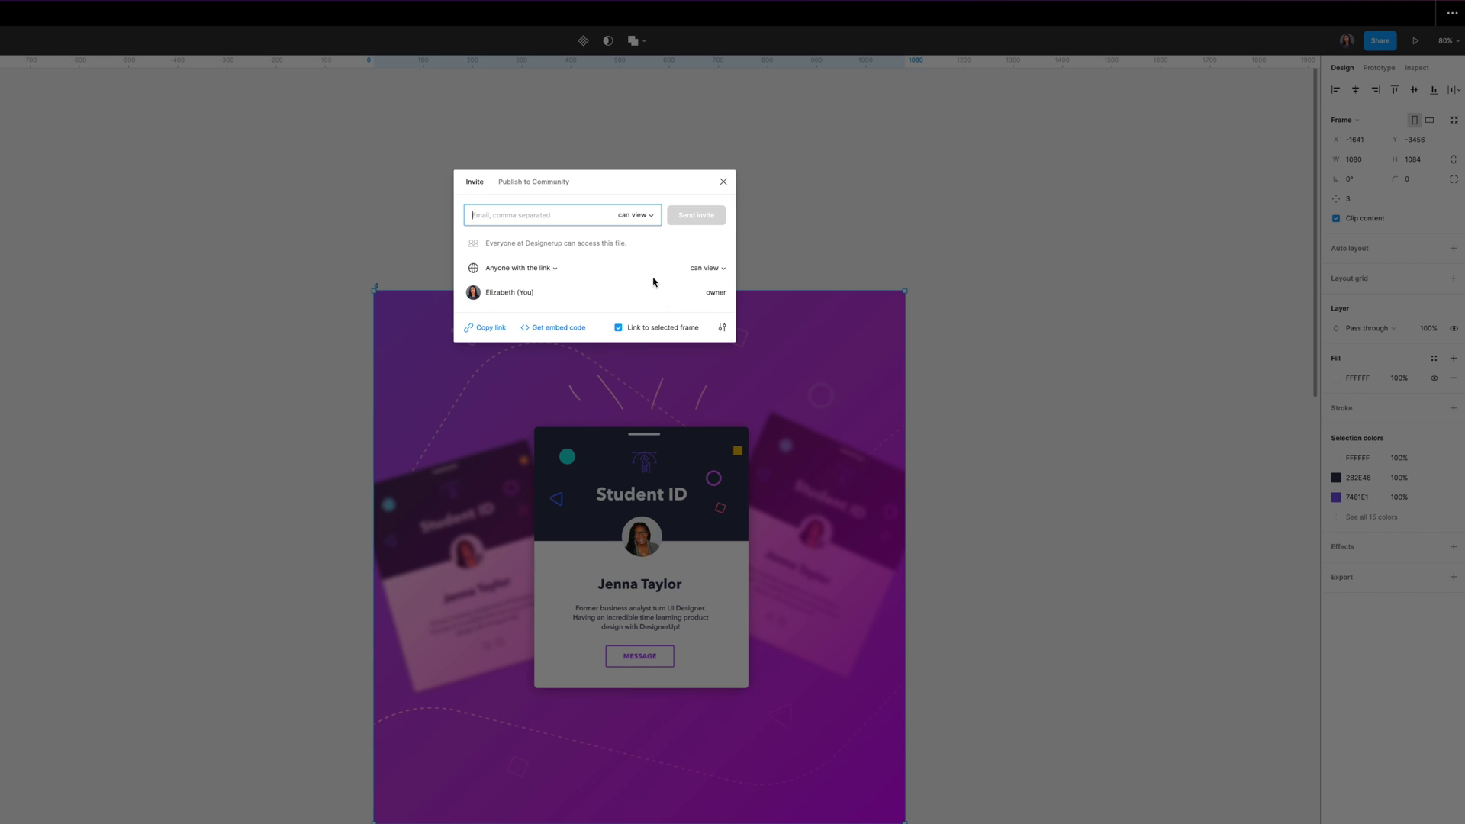
pyautogui.click(619, 328)
# Step: Copy the frame link, allow Notion access to the Figma account, and open Notion.app
pyautogui.click(490, 330)
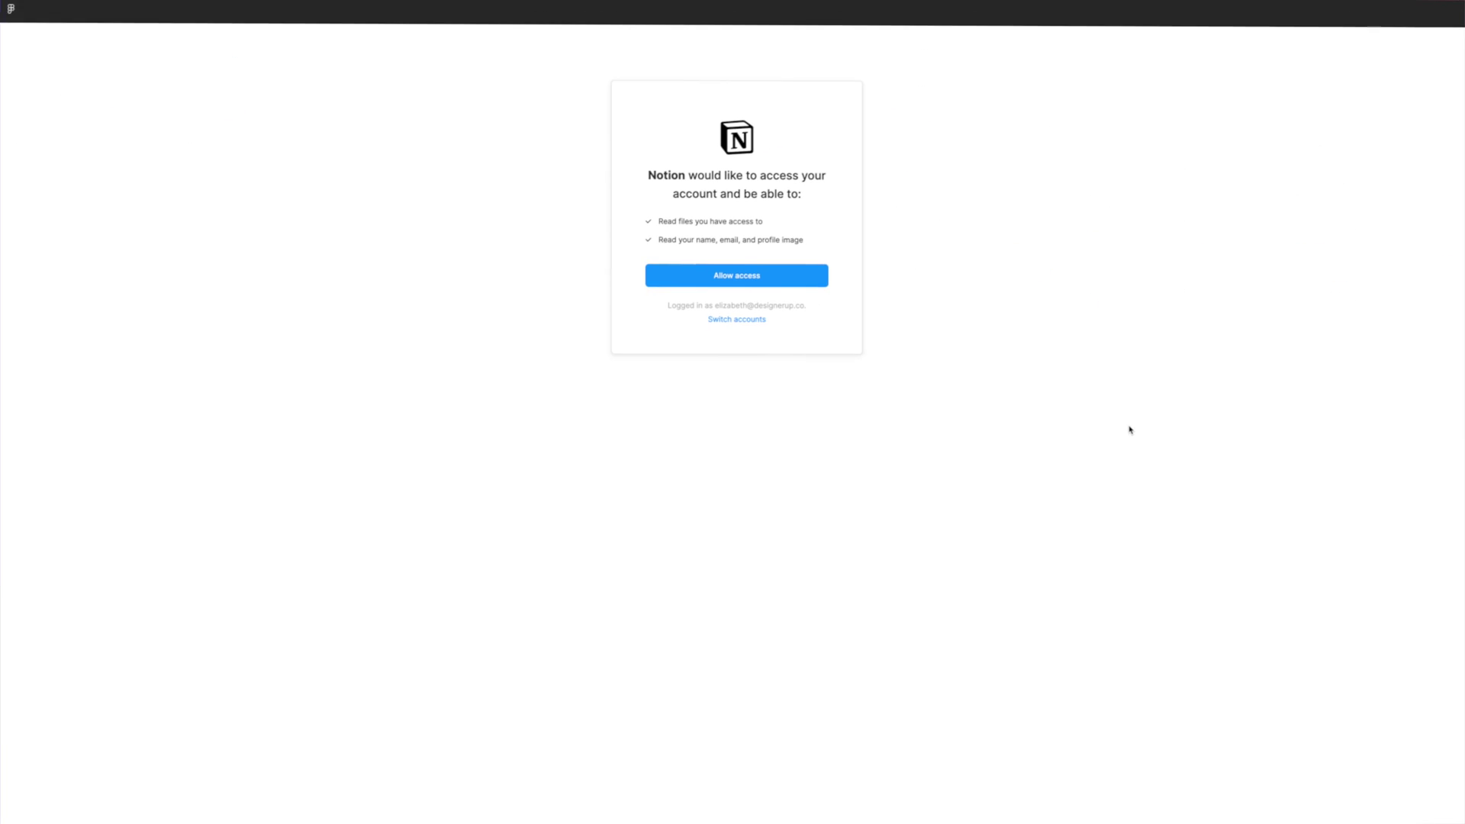
pyautogui.click(744, 282)
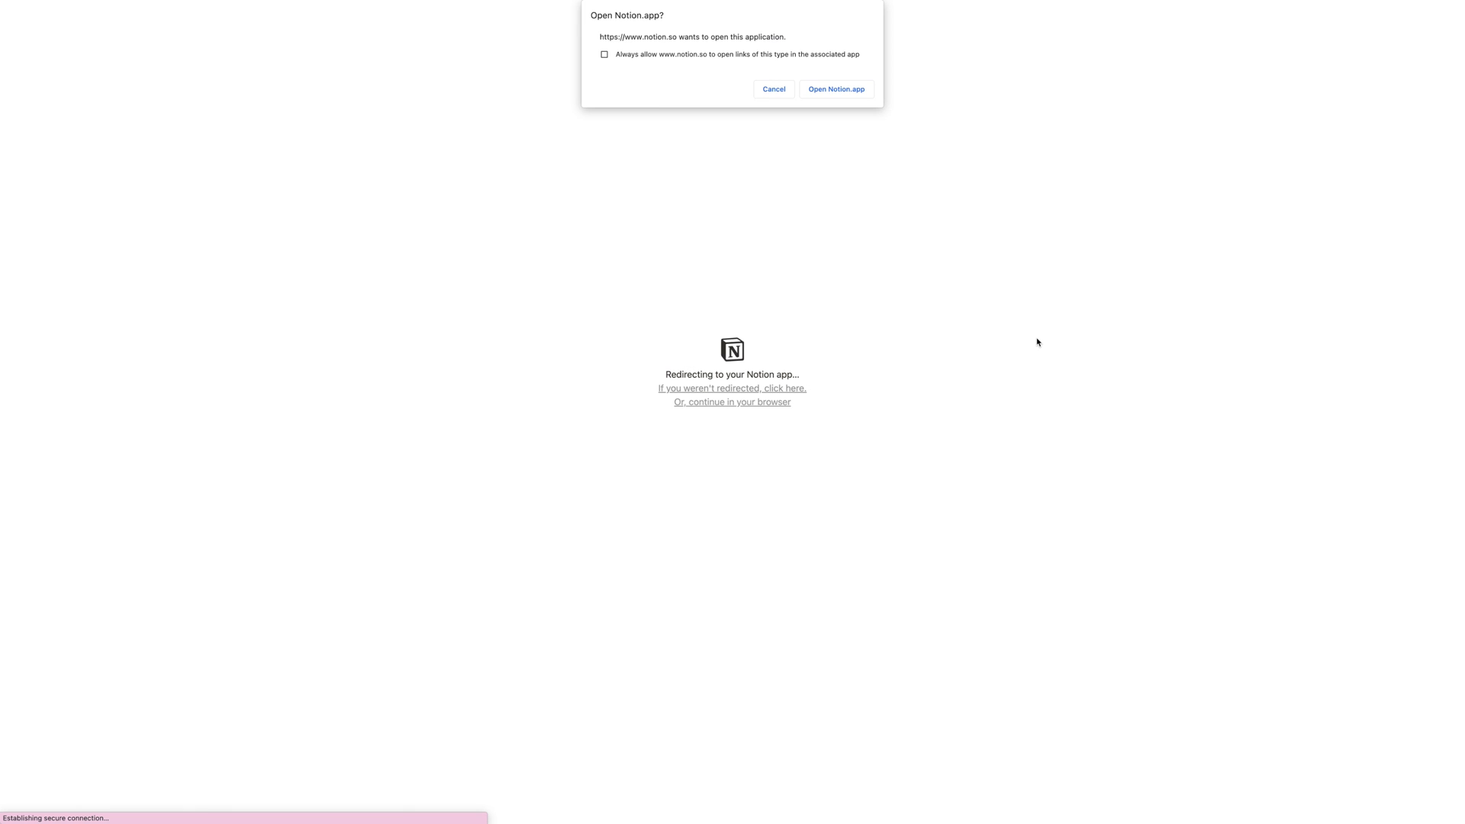
pyautogui.click(837, 92)
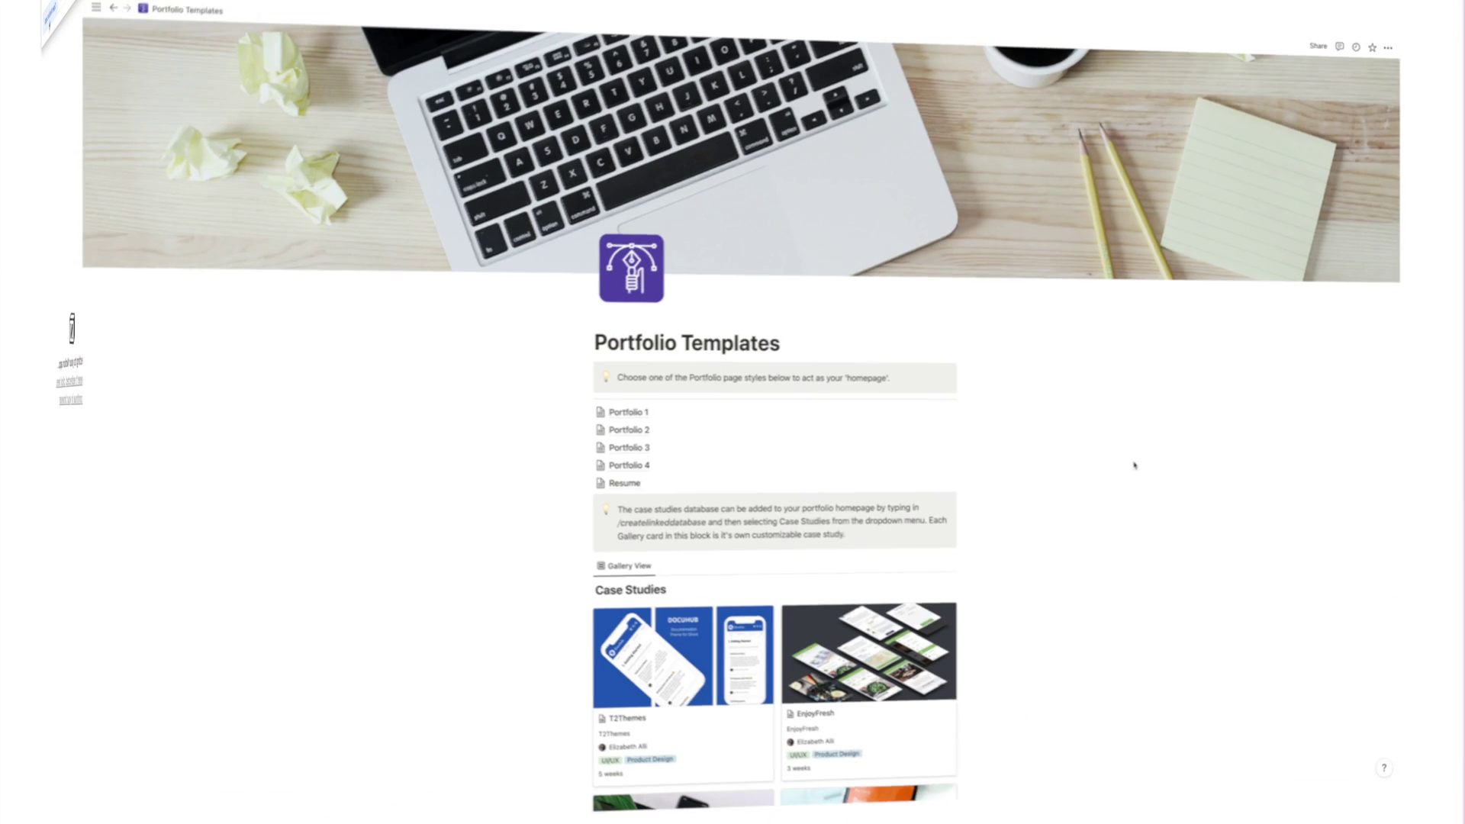
pyautogui.scroll(-5, 1134, 464)
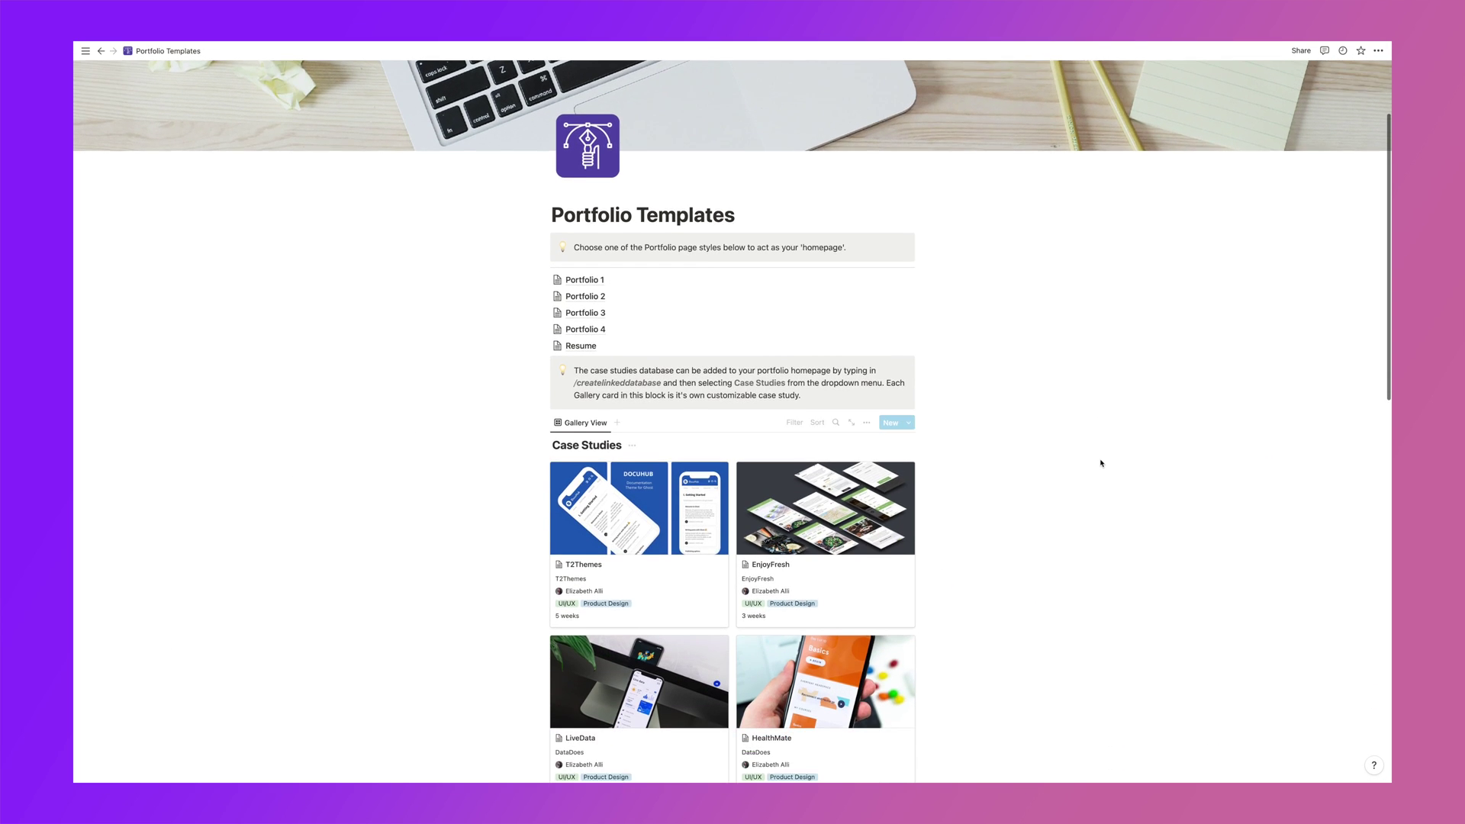
# Step: Open Portfolio 1, then open its LiveData case study card as a full page
pyautogui.scroll(-4, 1101, 464)
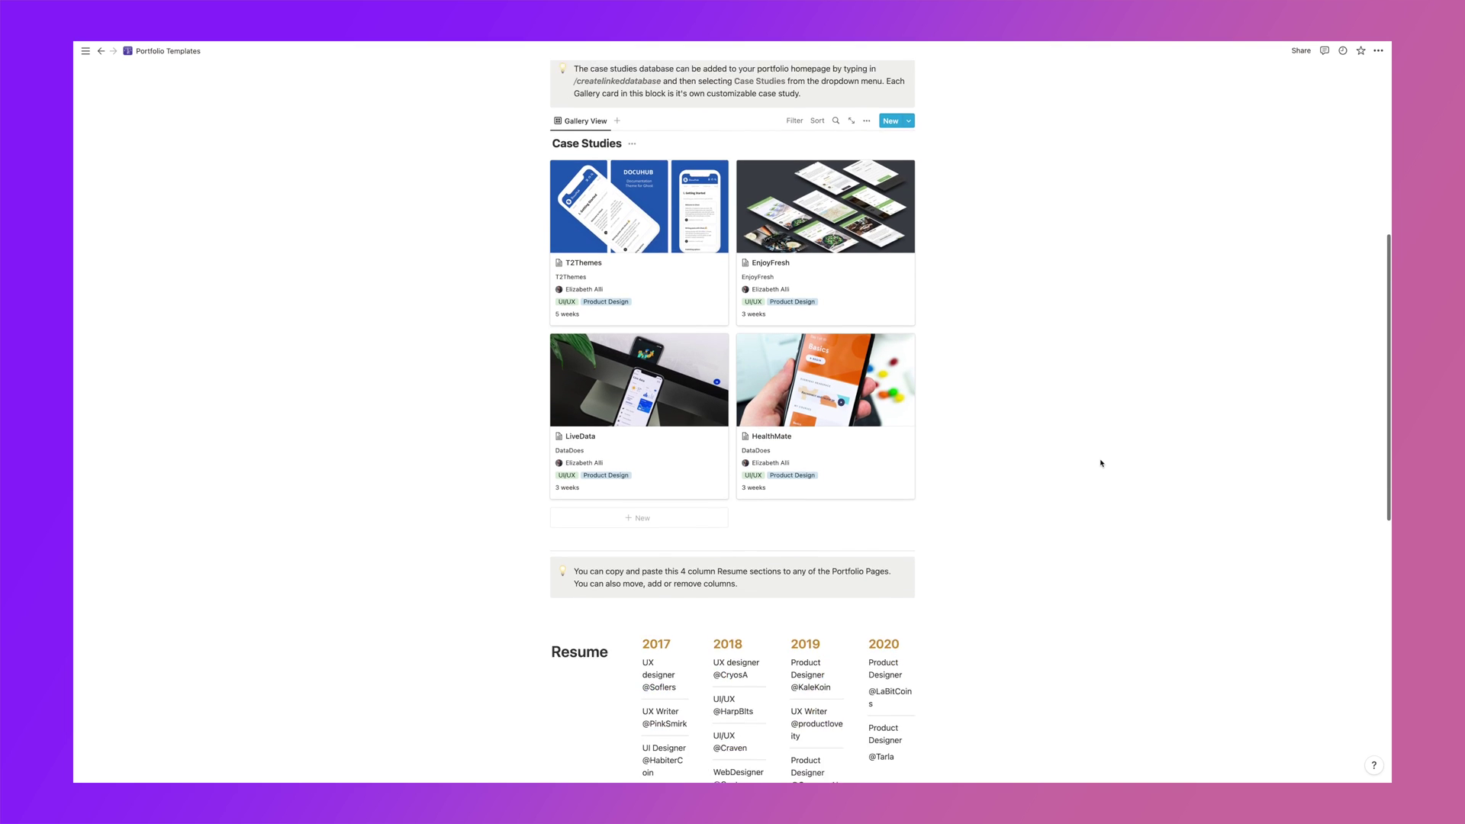
pyautogui.scroll(10, 1101, 463)
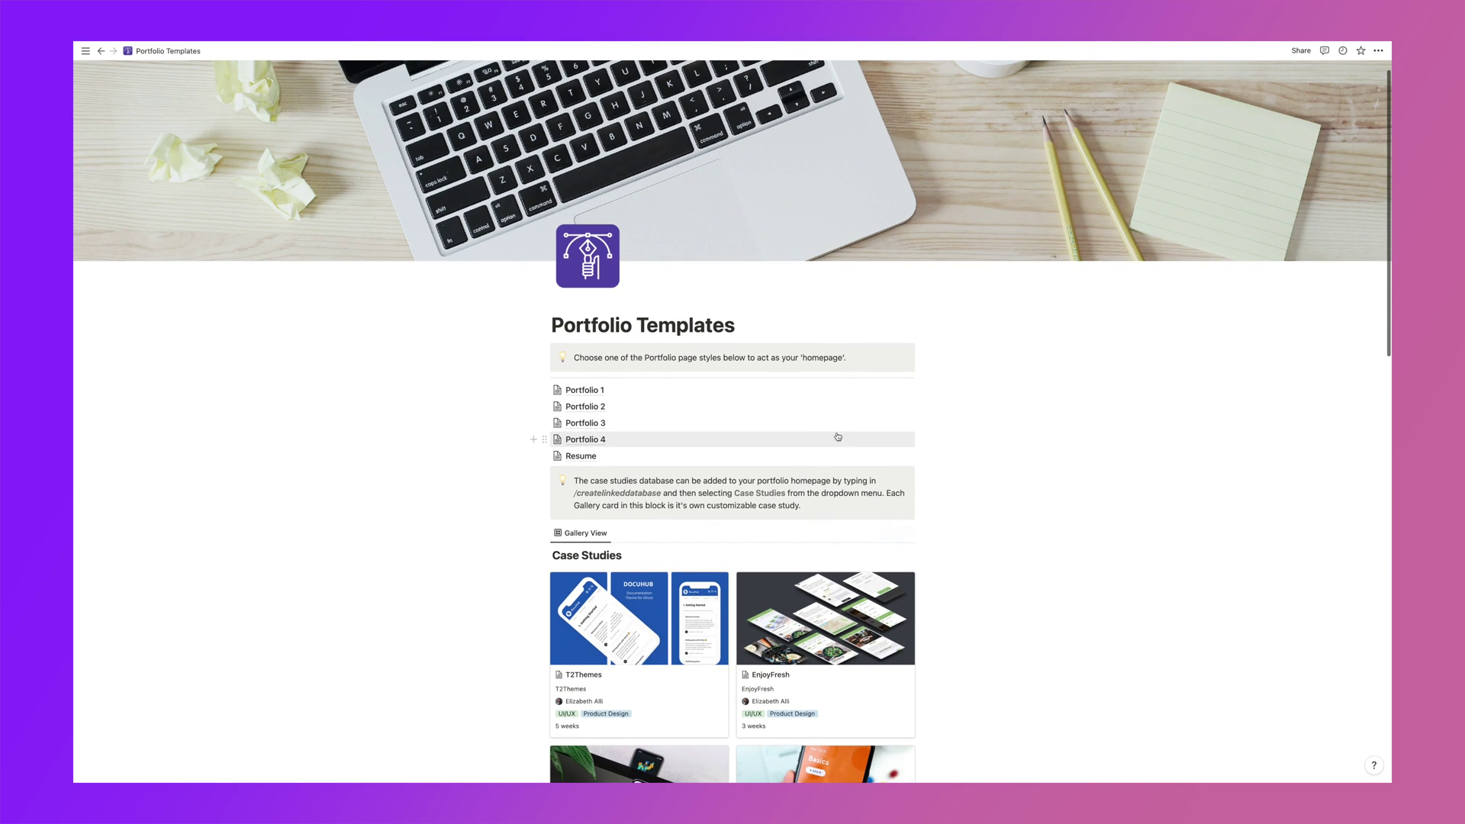
pyautogui.click(581, 394)
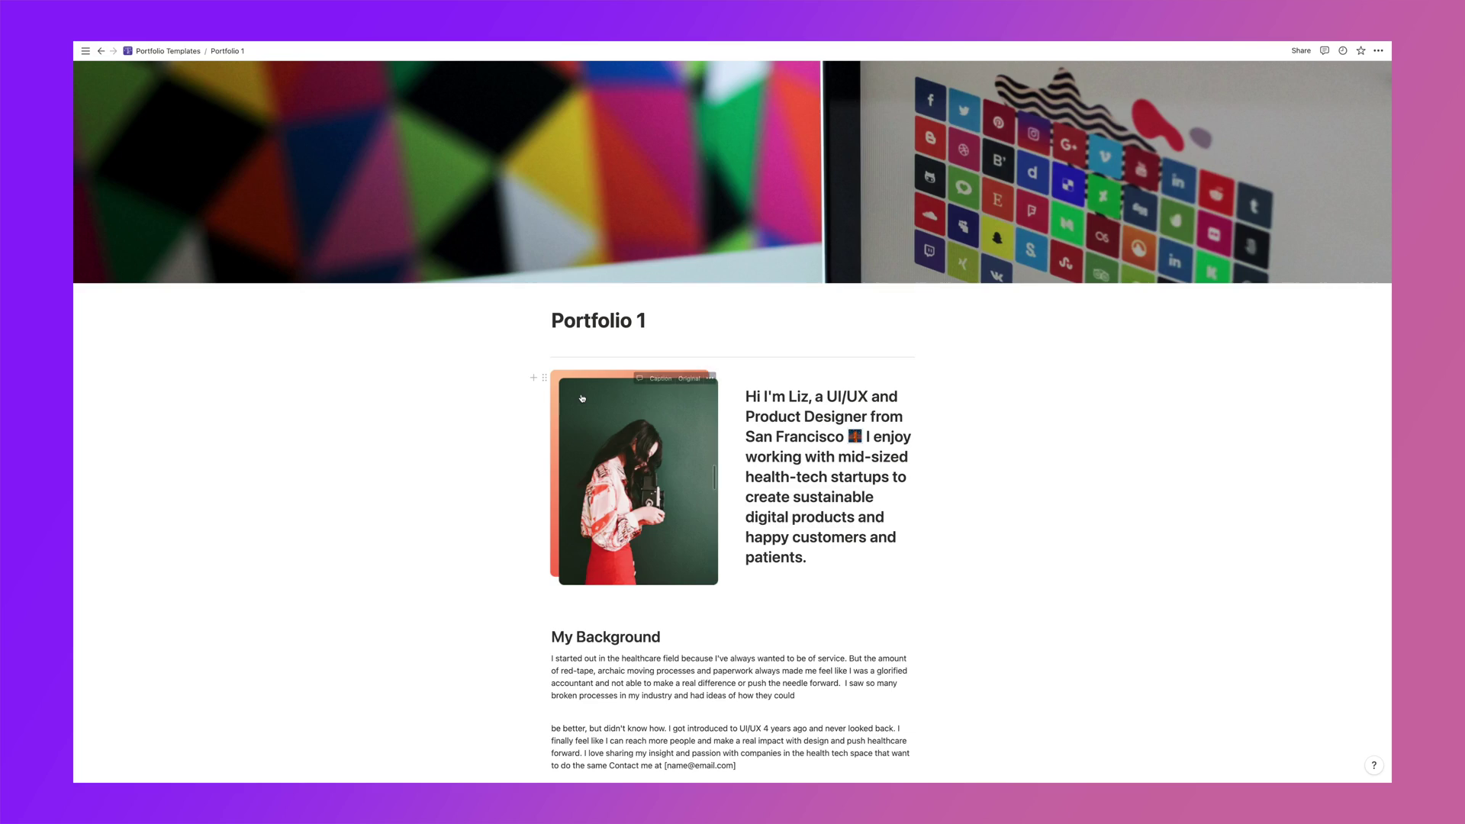
pyautogui.scroll(-5, 582, 398)
pyautogui.scroll(-7, 582, 398)
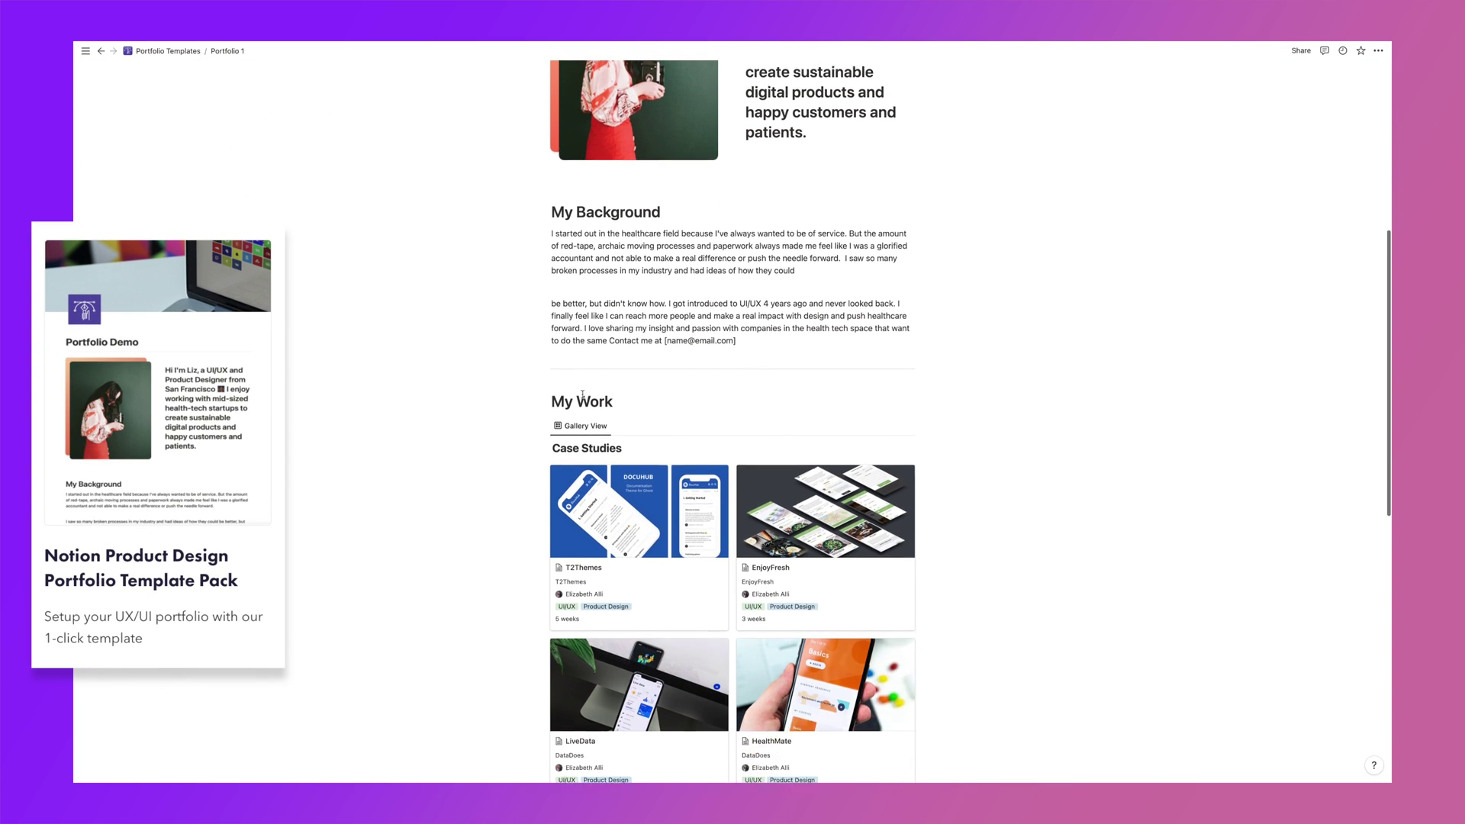
pyautogui.click(670, 595)
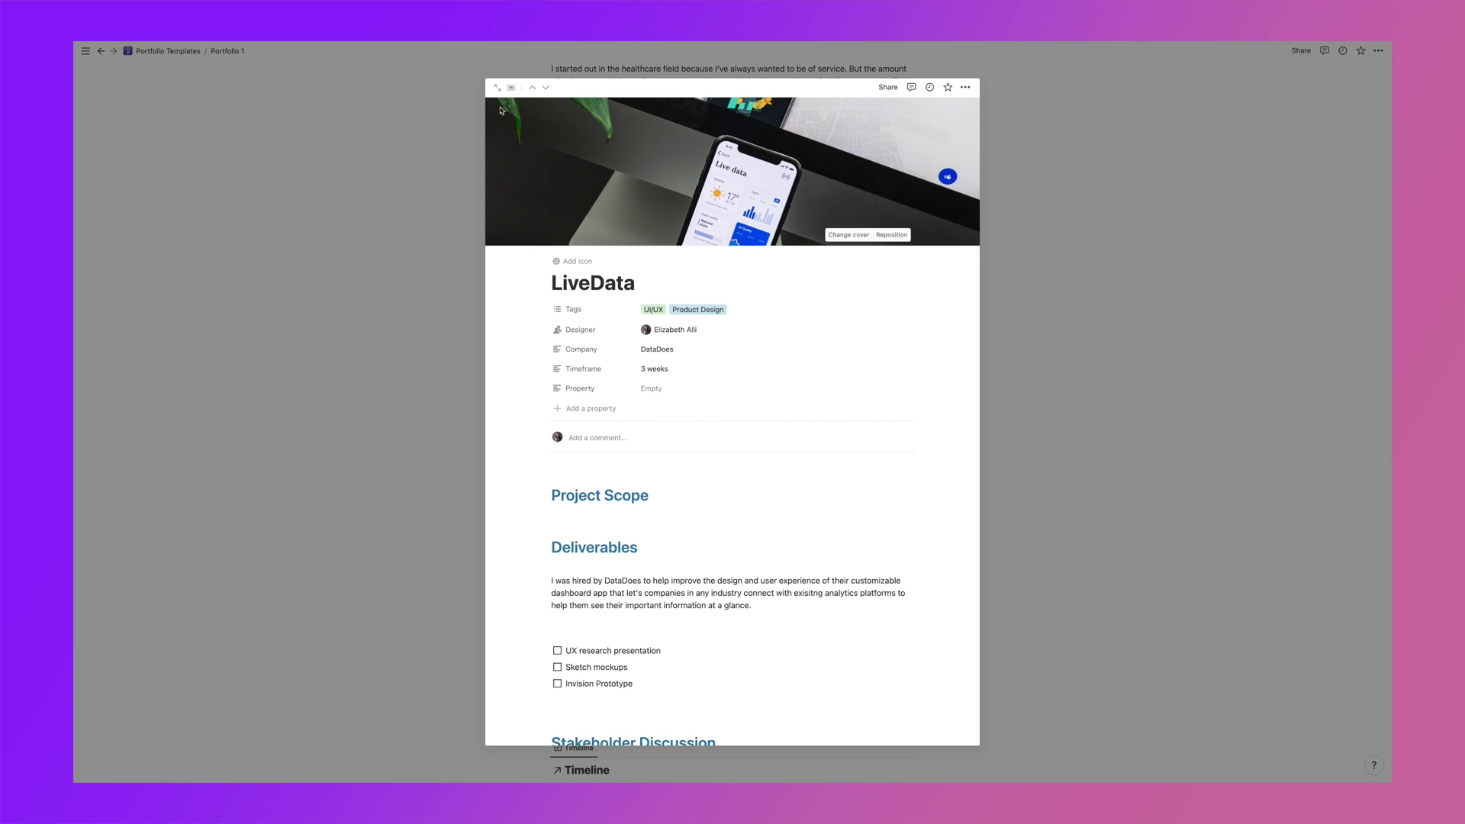
pyautogui.click(497, 87)
pyautogui.scroll(-12, 874, 308)
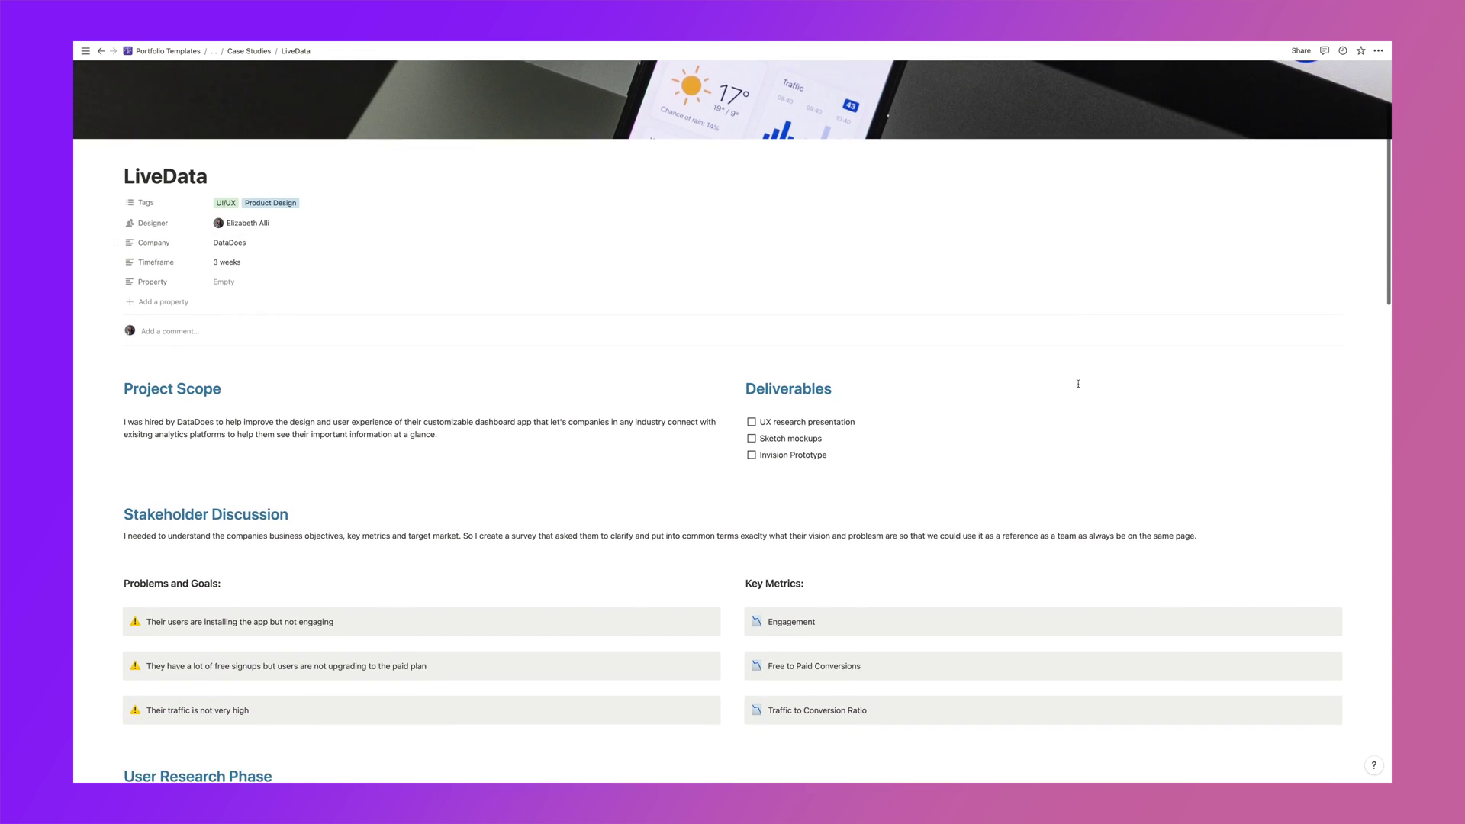
pyautogui.scroll(-15, 1079, 387)
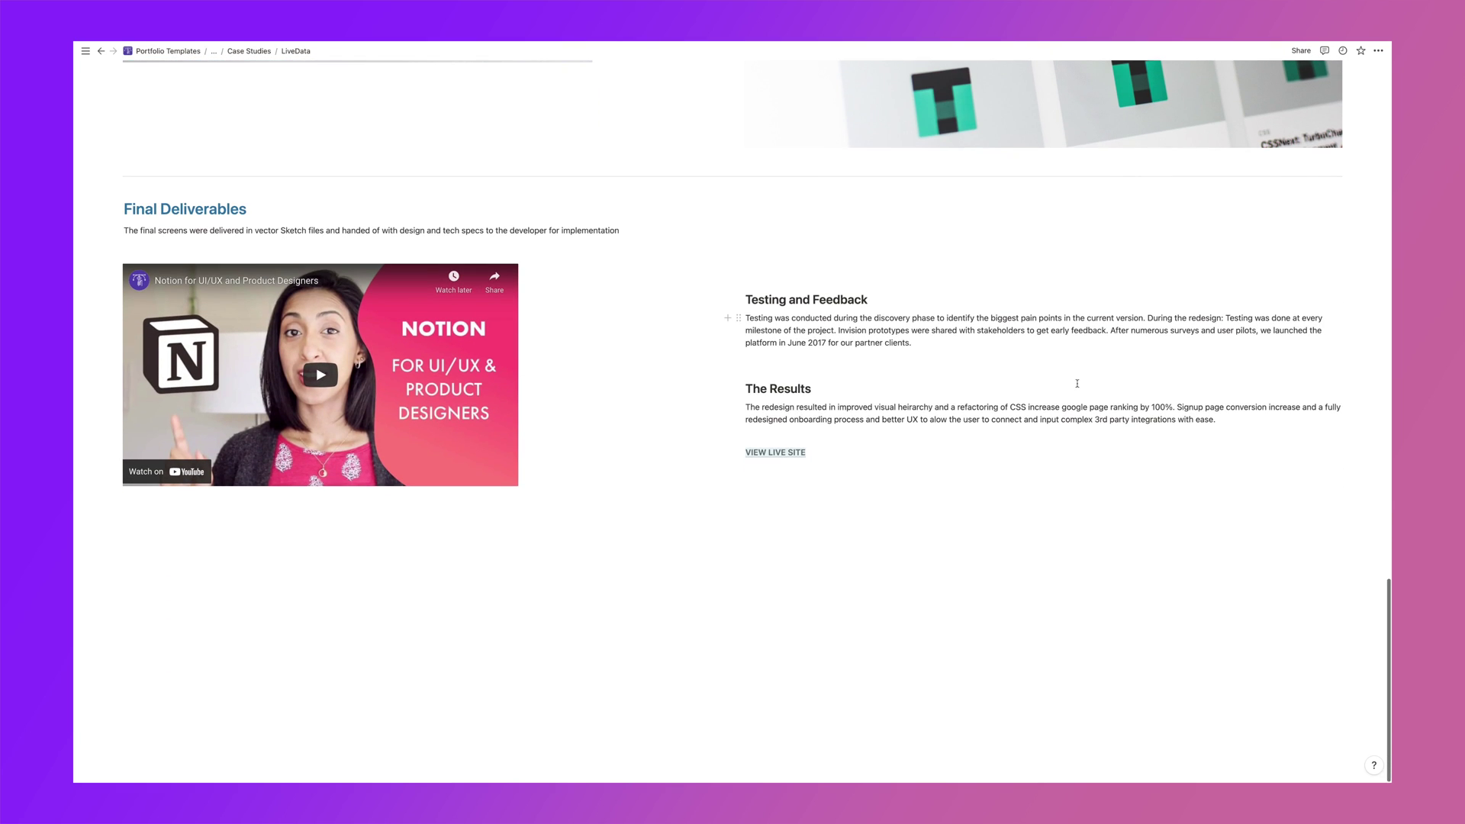
# Step: Edit the Figma File Example and Figma Prototype 2 sections, then paste the Figma link below them
pyautogui.scroll(-2, 301, 656)
pyautogui.click(154, 495)
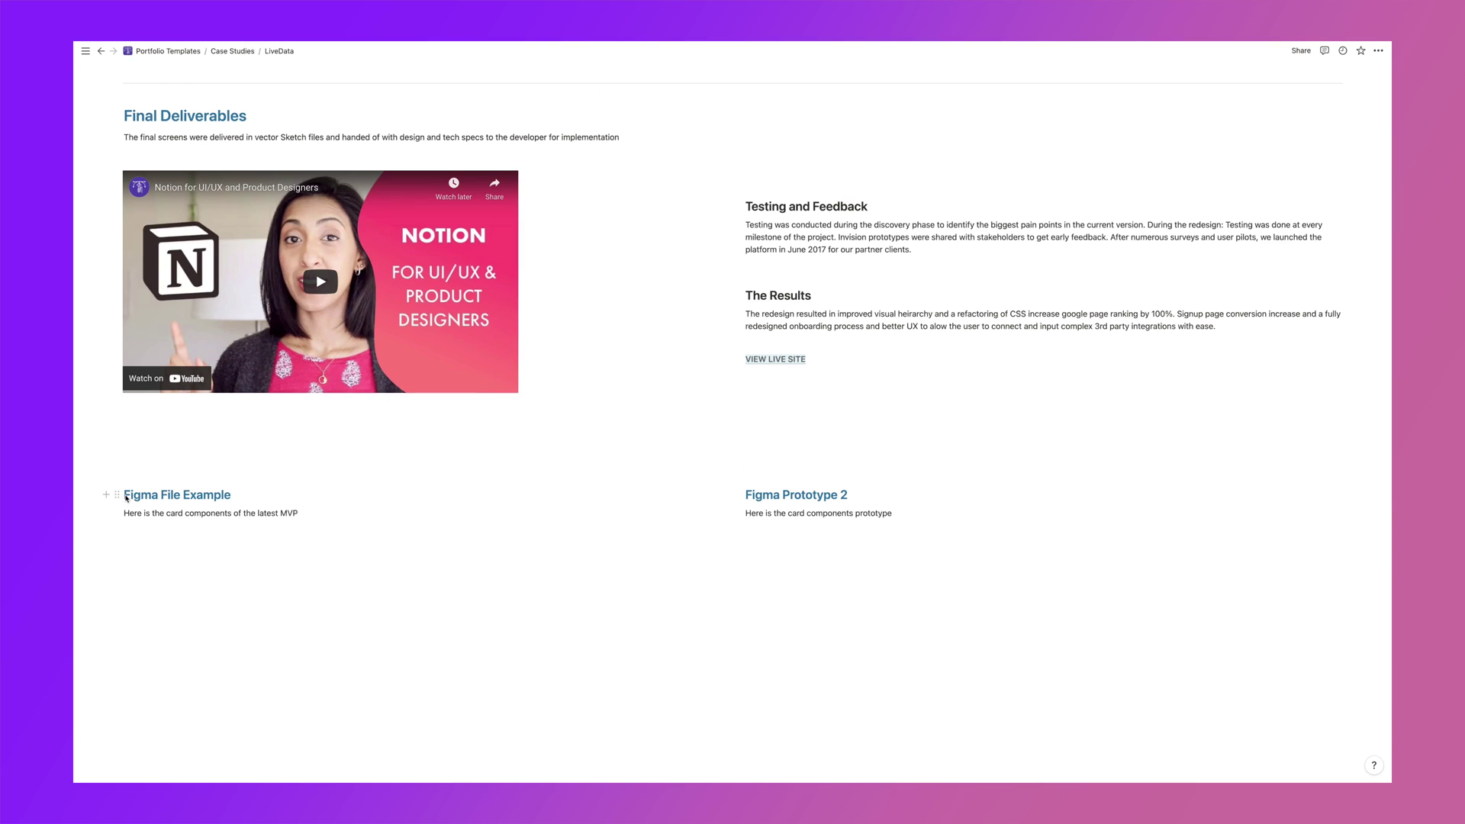
pyautogui.keyDown('shift'); pyautogui.click(596, 520); pyautogui.keyUp('shift')
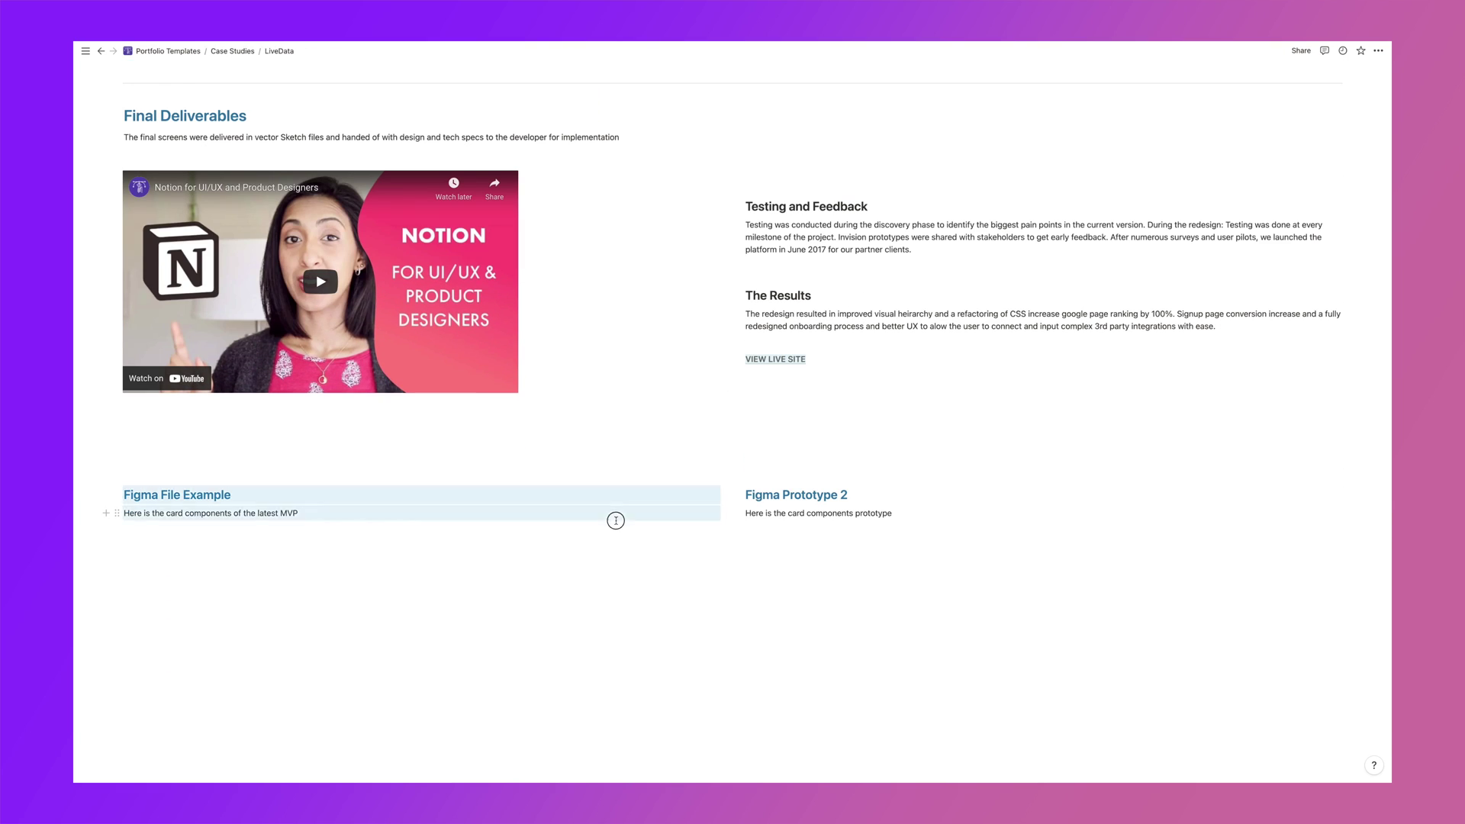
pyautogui.keyDown('shift'); pyautogui.click(901, 500); pyautogui.keyUp('shift')
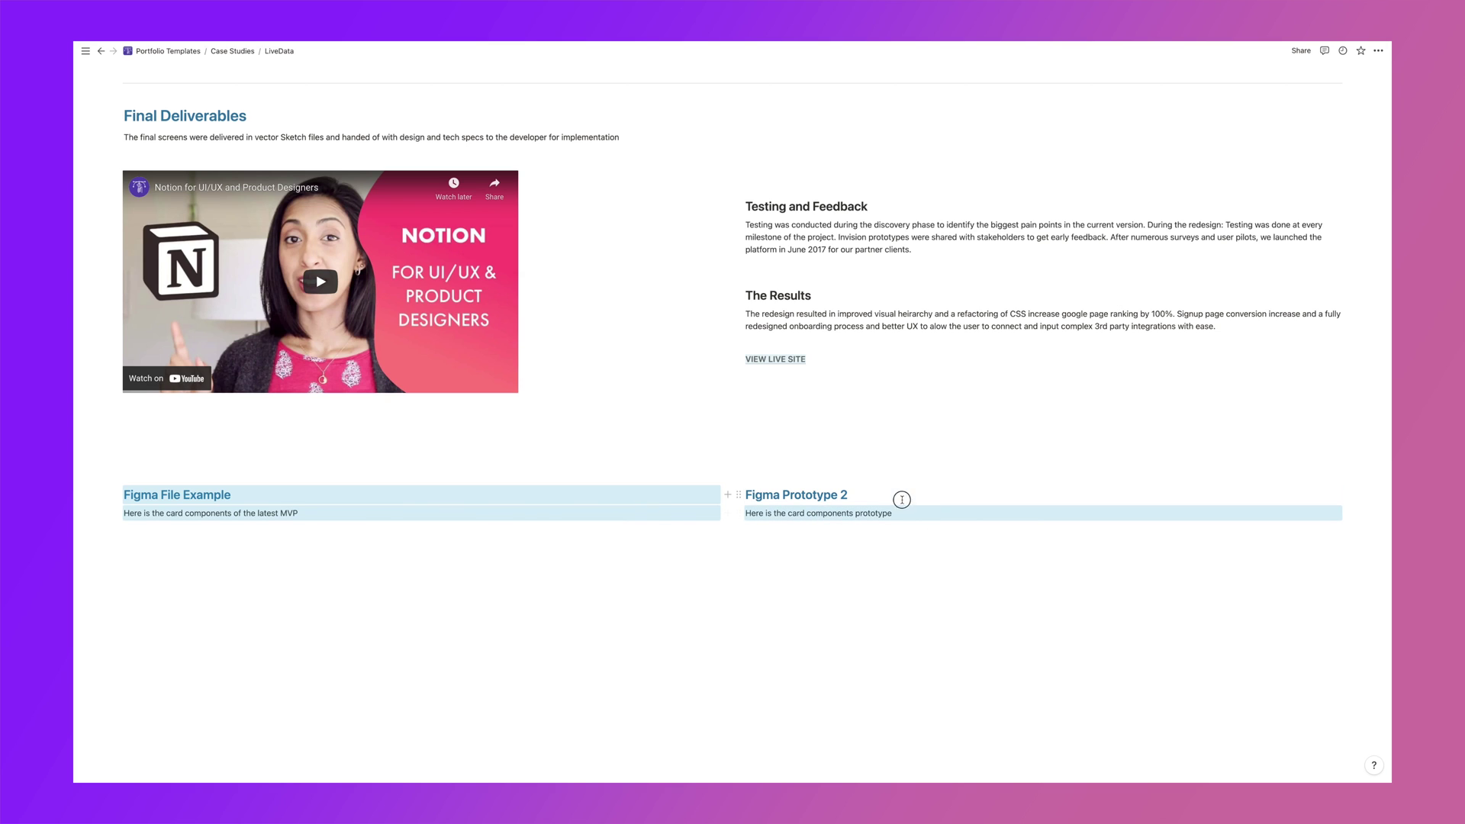
pyautogui.click(853, 601)
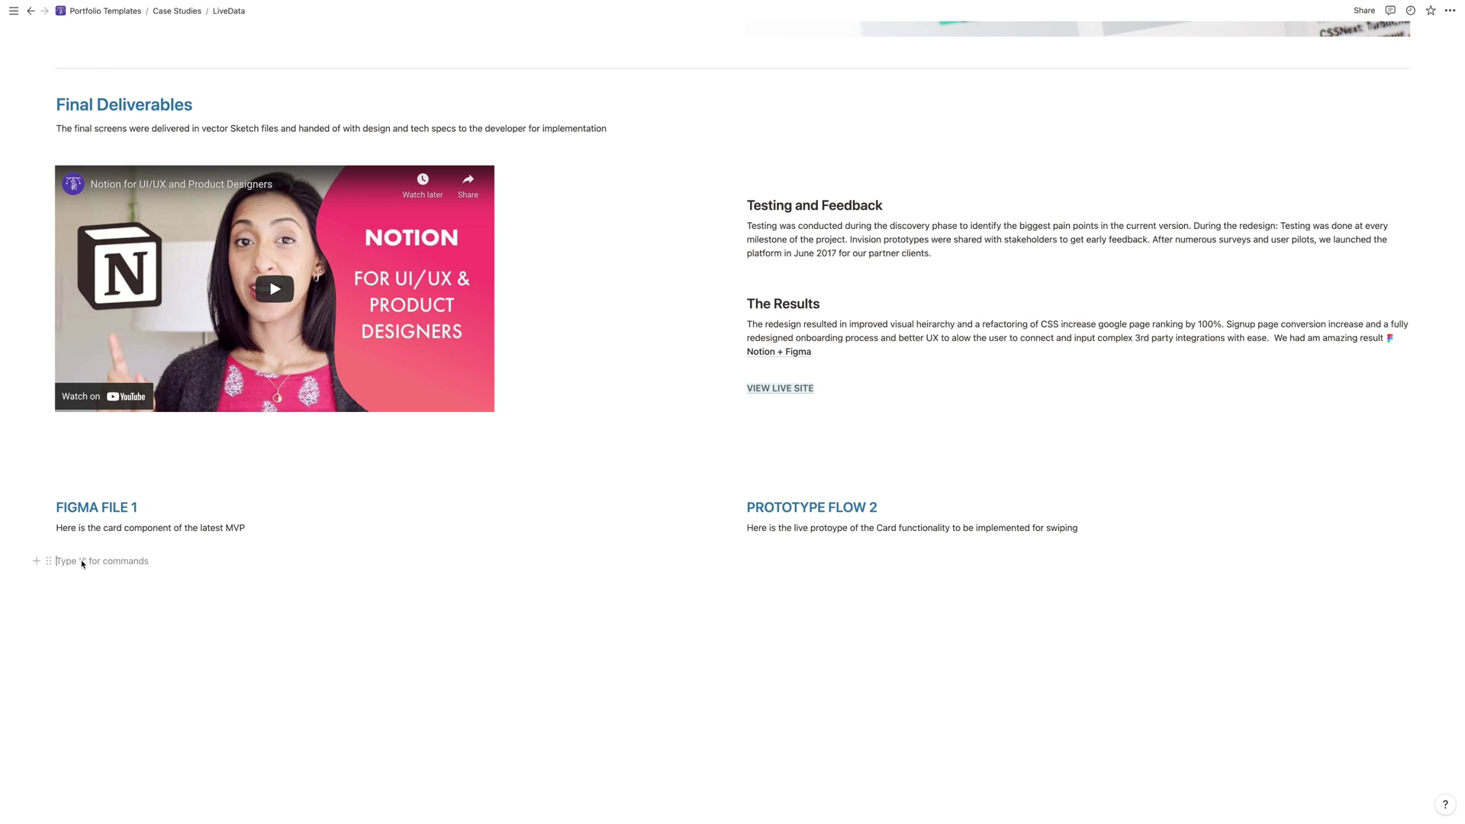
pyautogui.press('super+v')
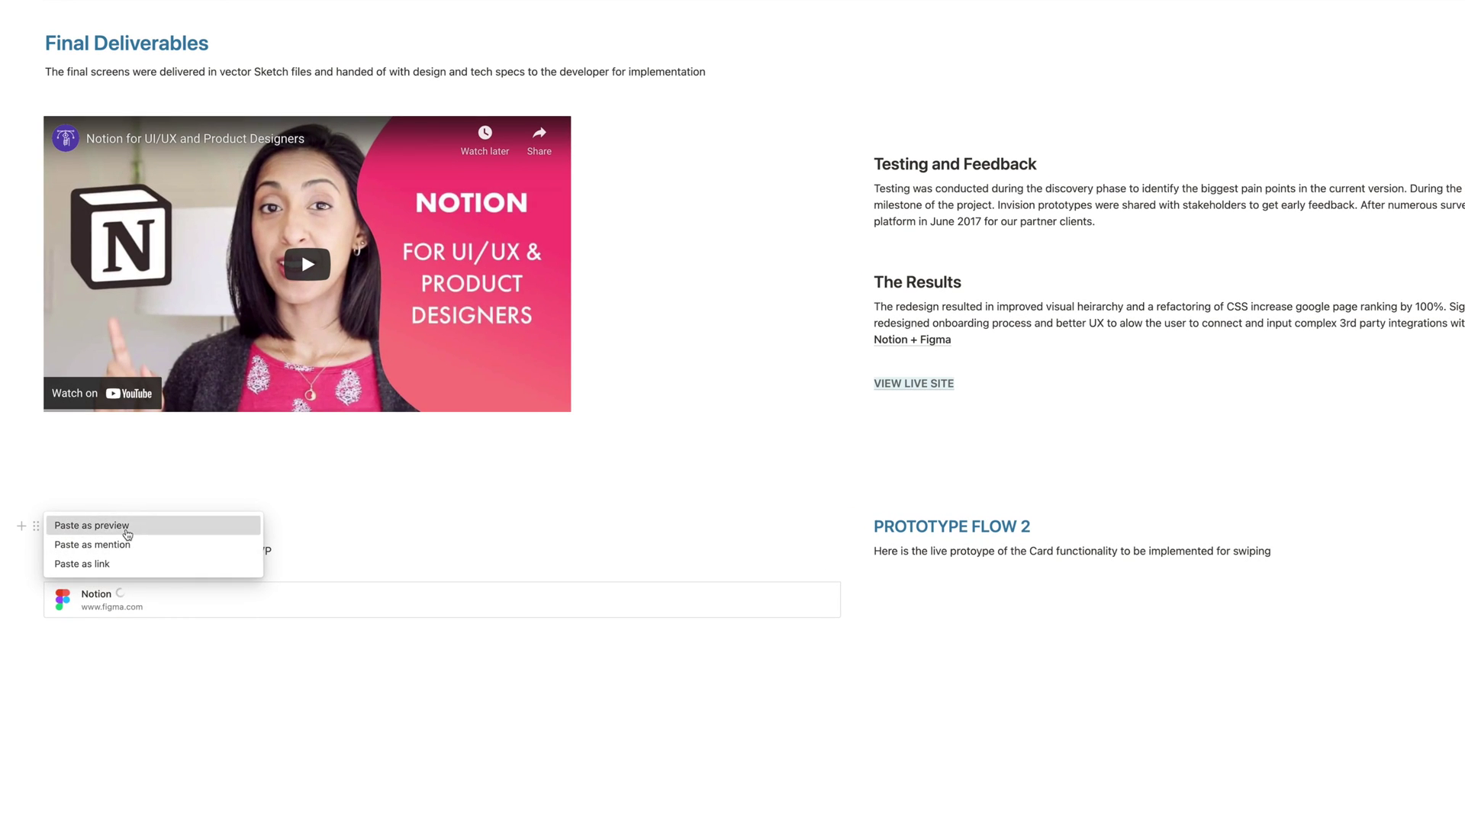
# Step: Embed the pasted Figma link as a live preview and check the embed's options menu
pyautogui.click(126, 532)
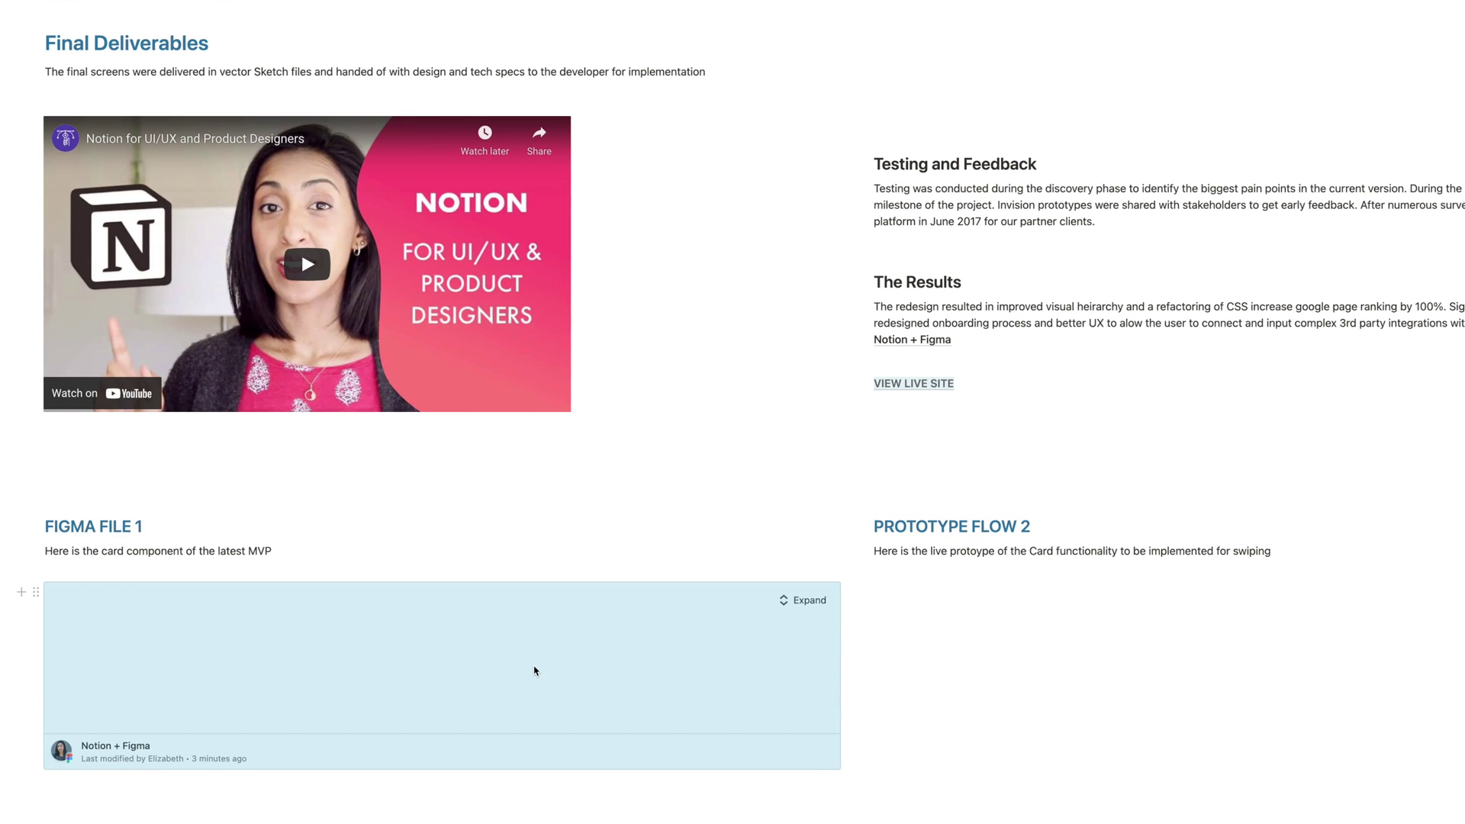
pyautogui.scroll(-3, 534, 668)
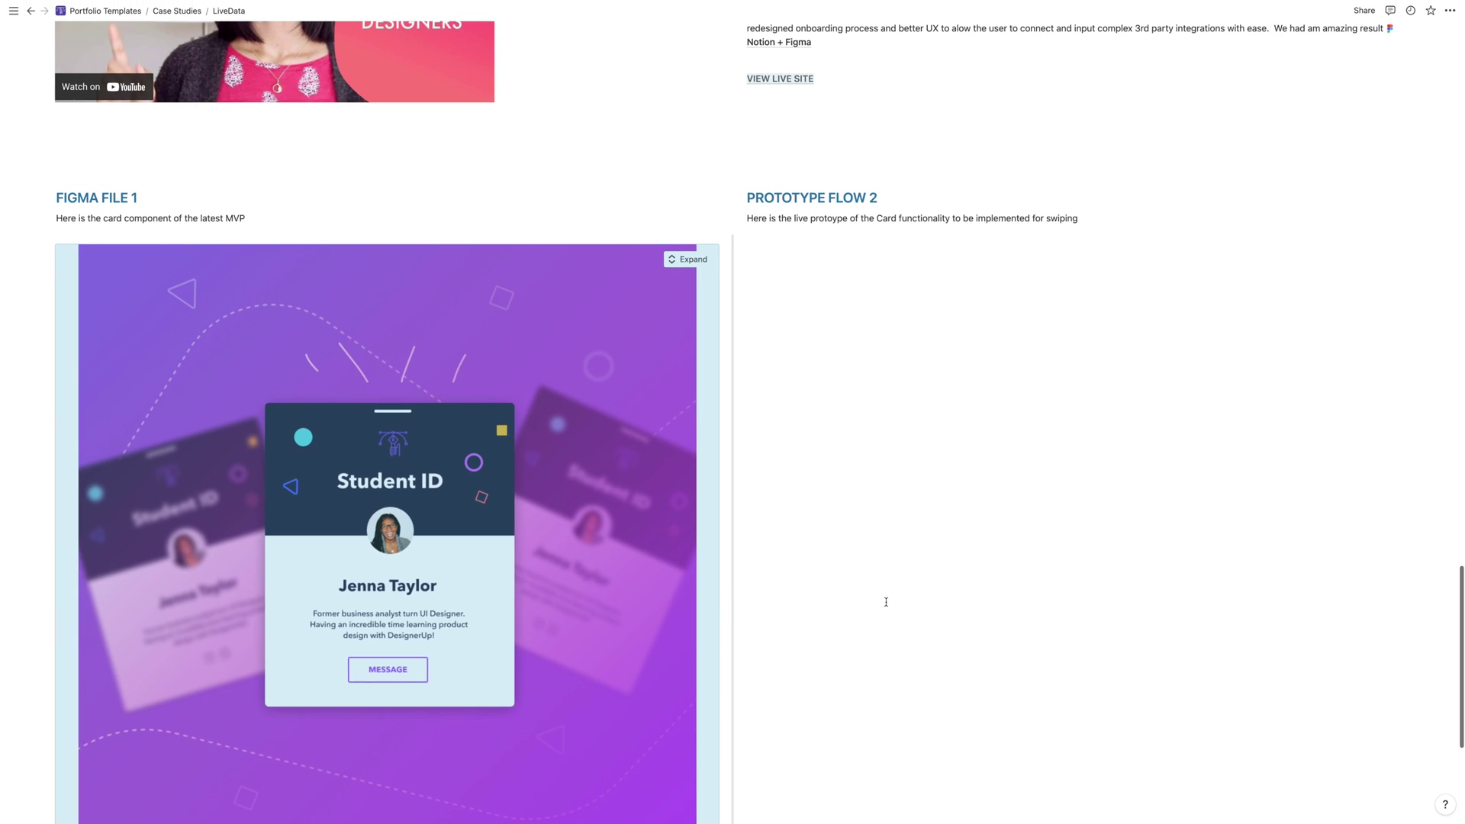
pyautogui.click(1014, 822)
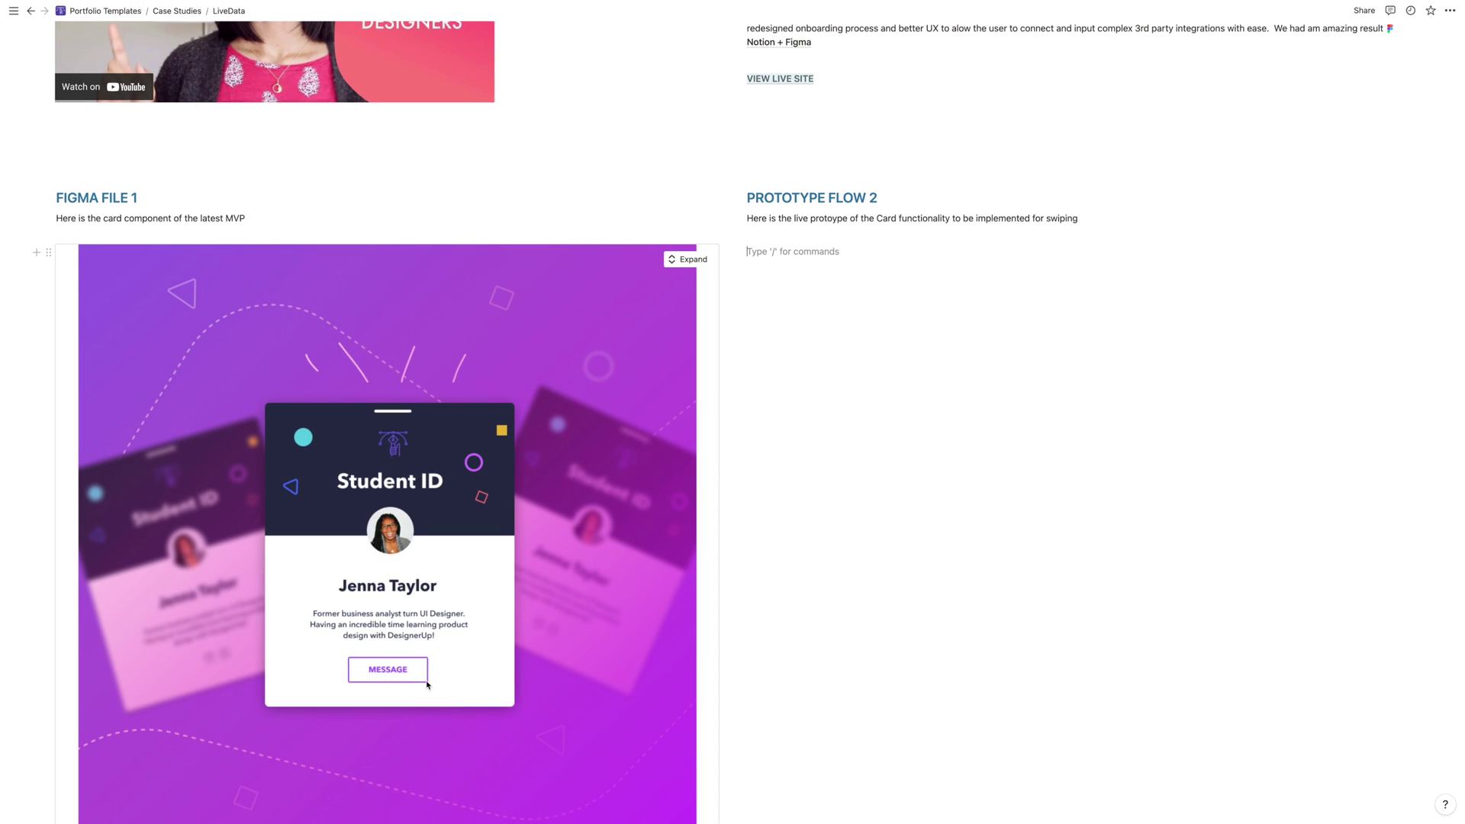
pyautogui.scroll(-2, 427, 684)
pyautogui.scroll(-2, 703, 761)
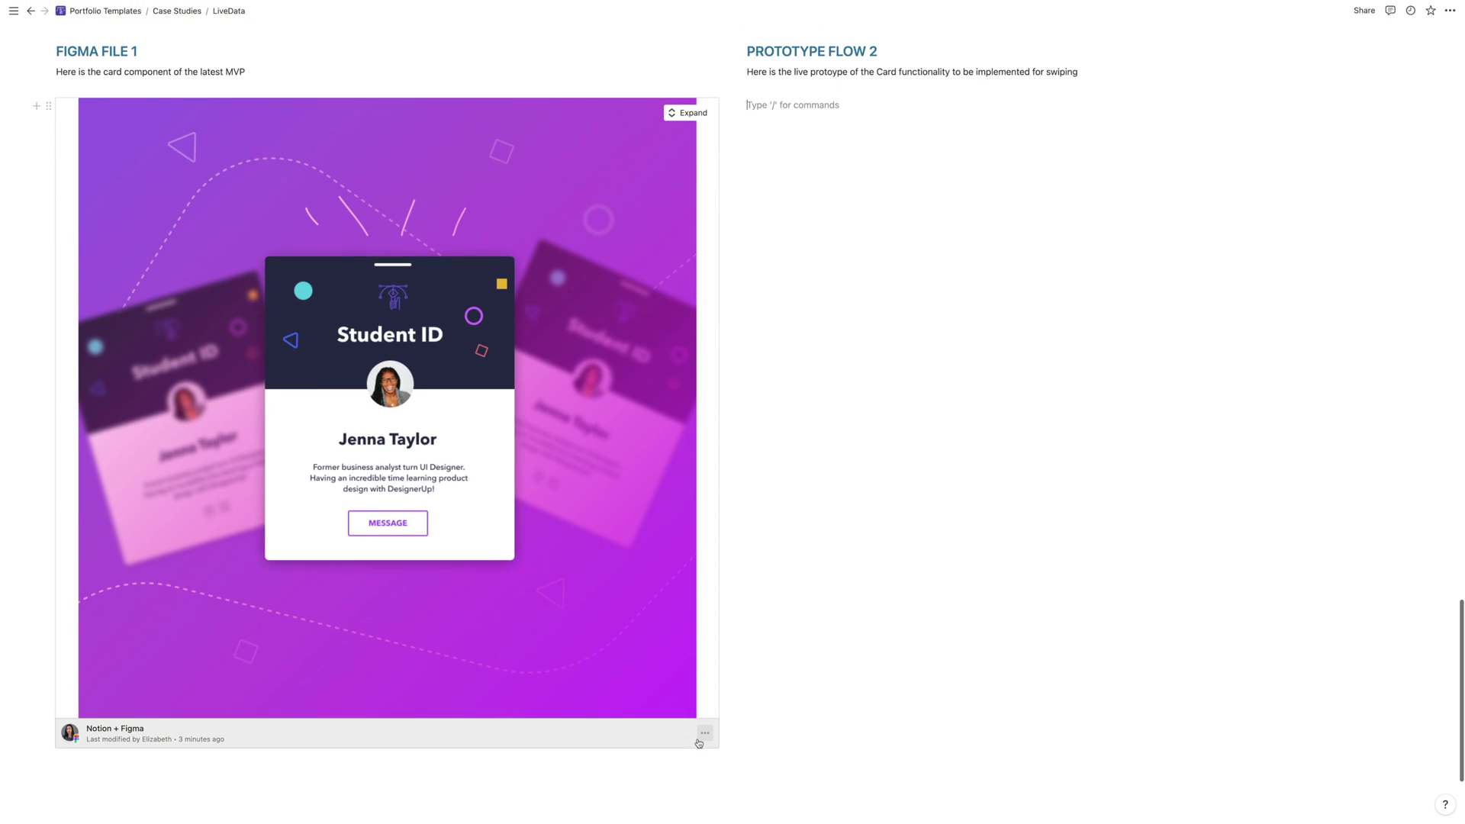
pyautogui.click(703, 735)
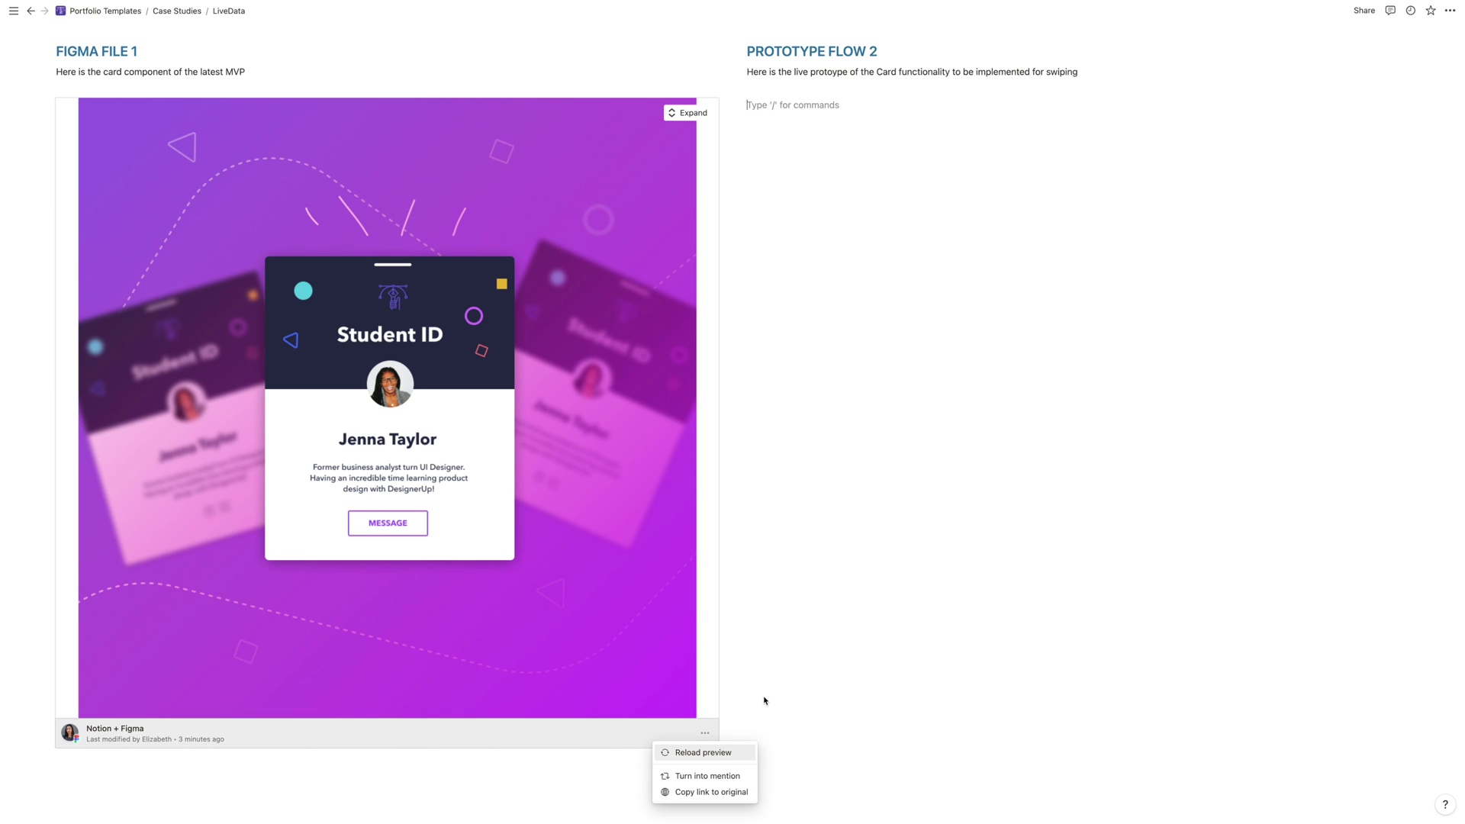
pyautogui.press('Escape')
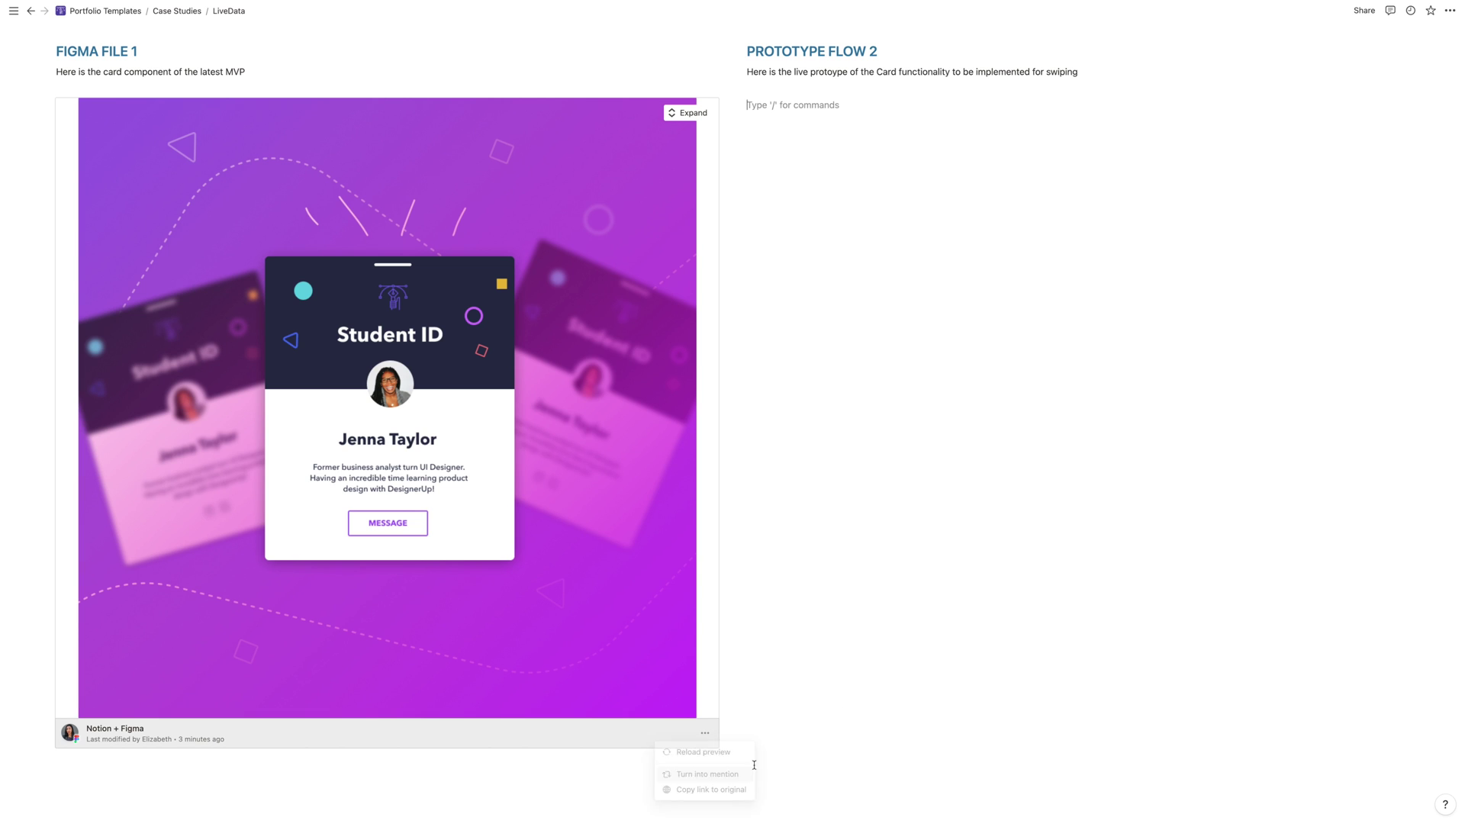
# Step: View the Student ID preview enlarged, then delete the Figma embed block
pyautogui.scroll(-1, 470, 751)
pyautogui.scroll(1, 409, 734)
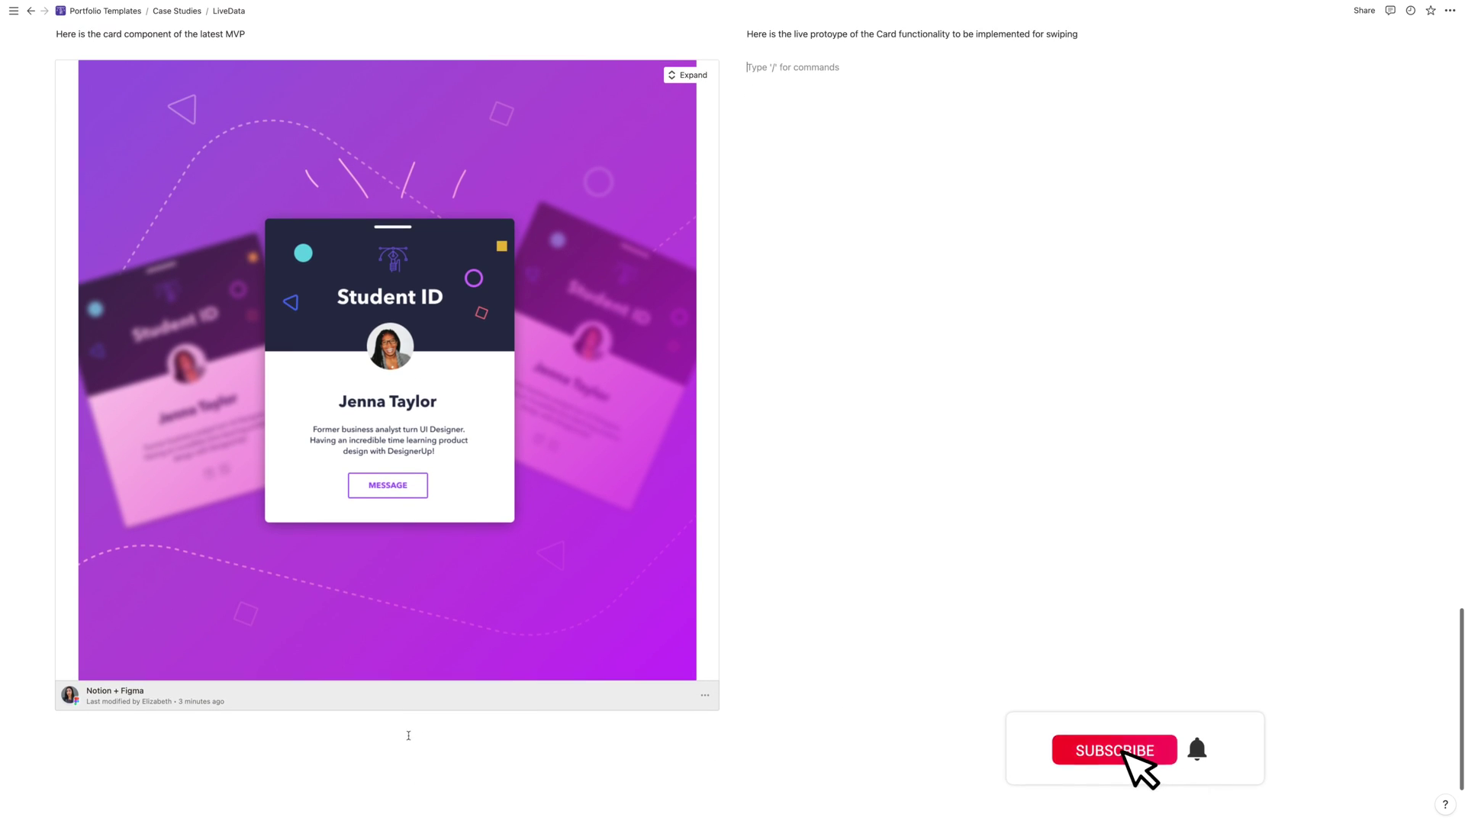
pyautogui.scroll(2, 409, 734)
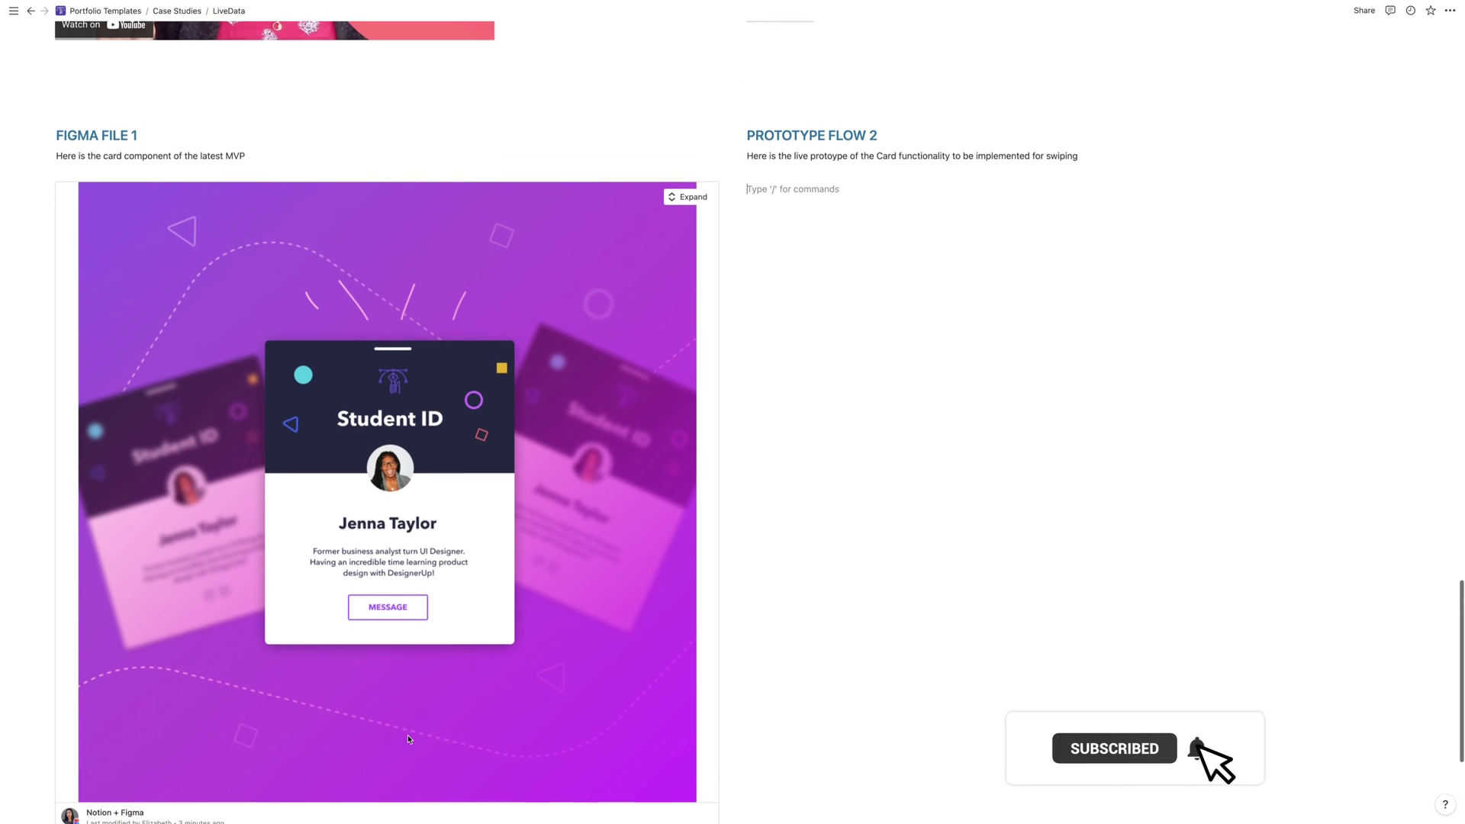
pyautogui.click(686, 197)
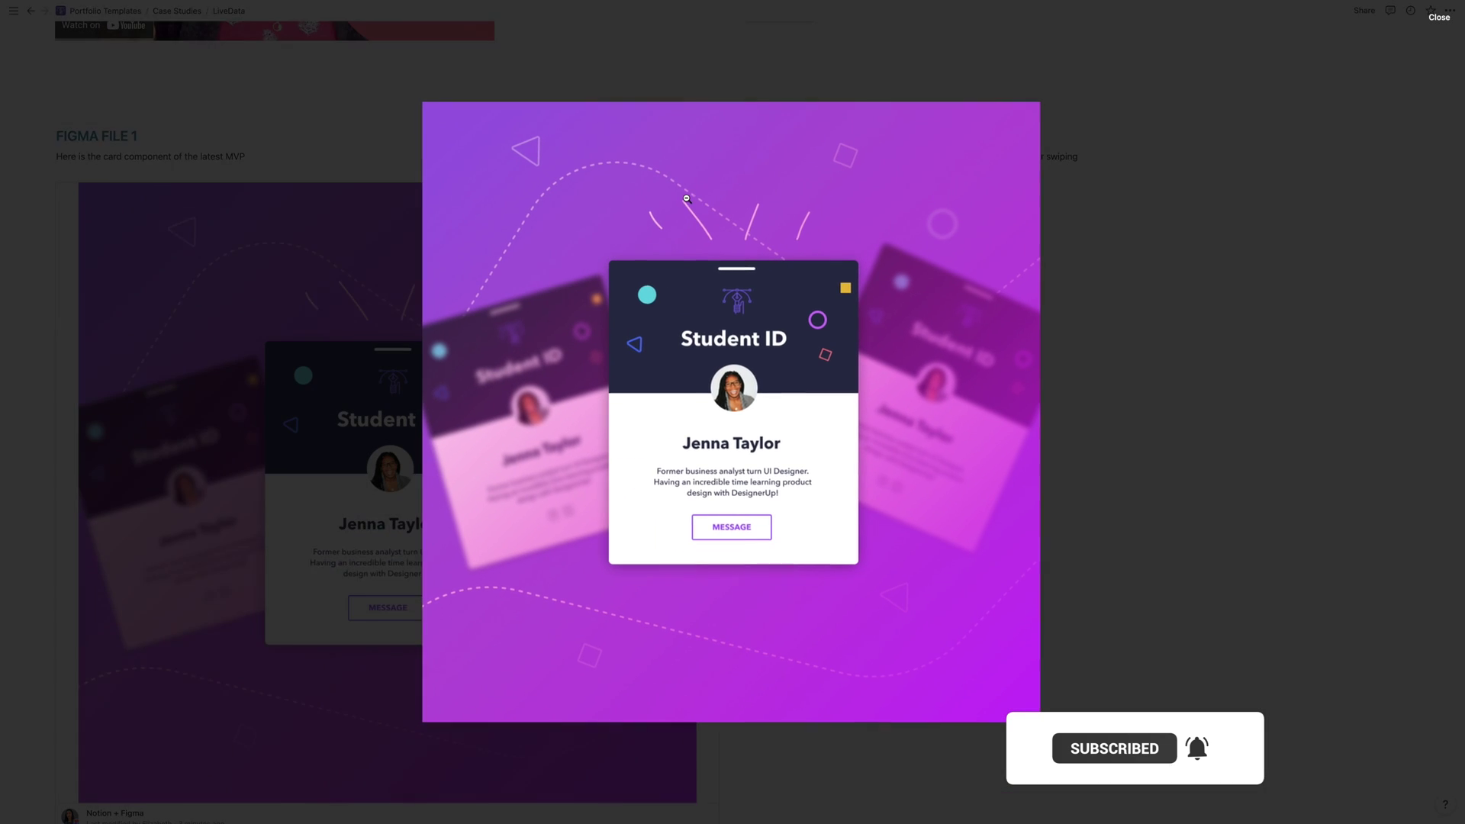
pyautogui.click(1196, 313)
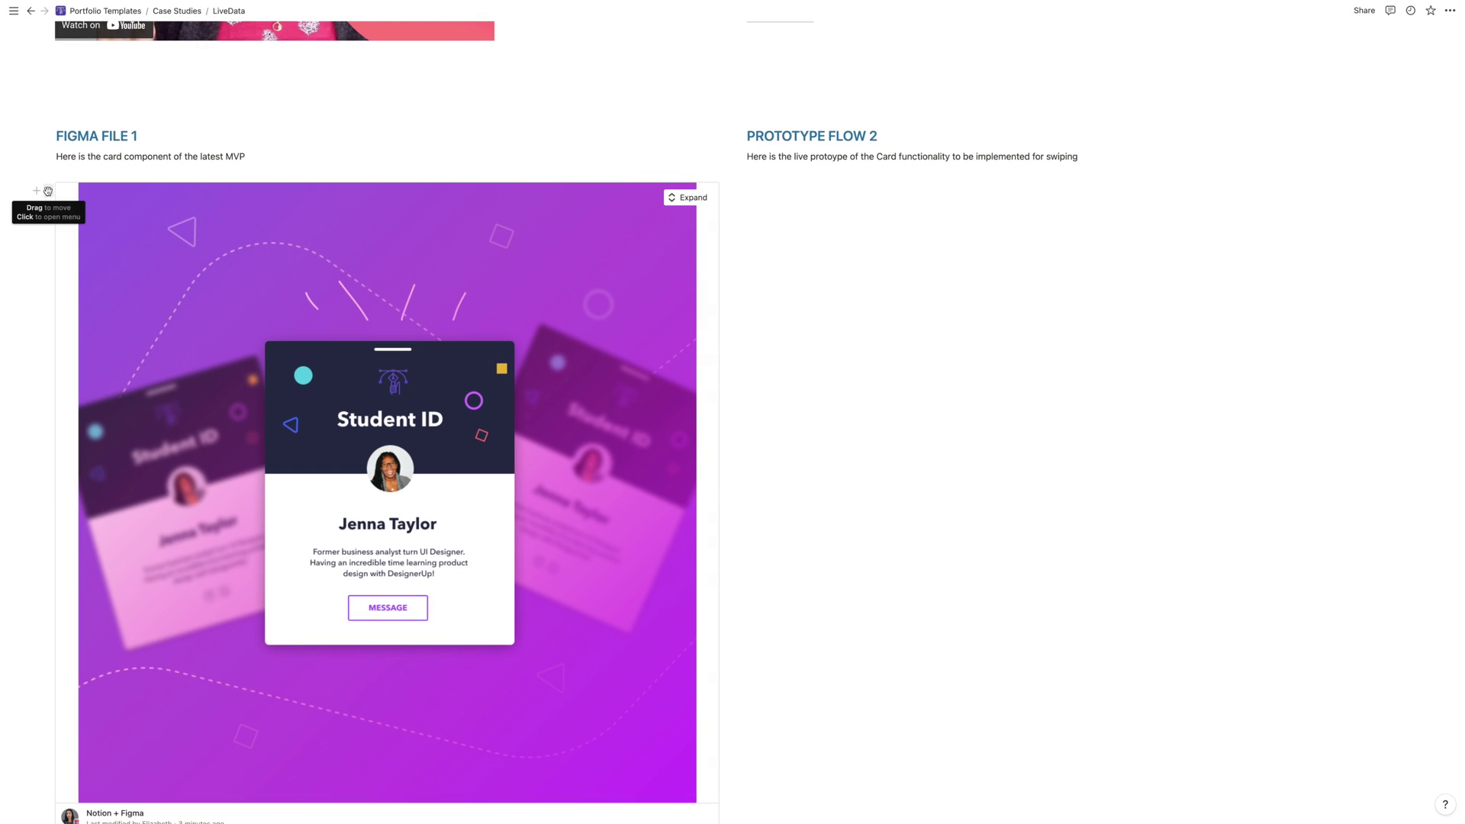
pyautogui.click(48, 192)
pyautogui.press('Delete')
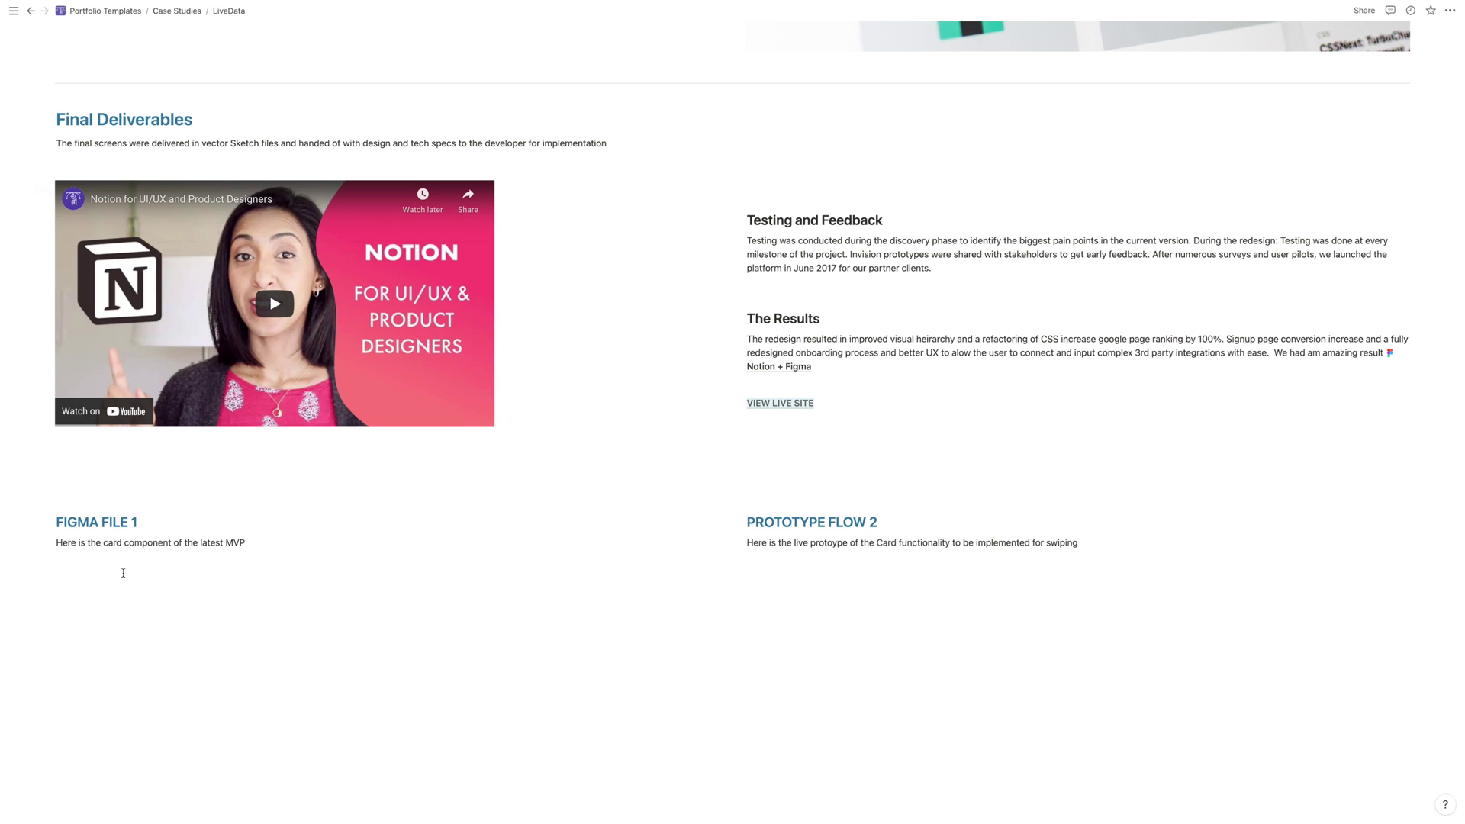
# Step: Re-embed the Figma link with /figma under FIGMA FILE 1, then select text in its sentence
pyautogui.click(122, 570)
pyautogui.write('/f')
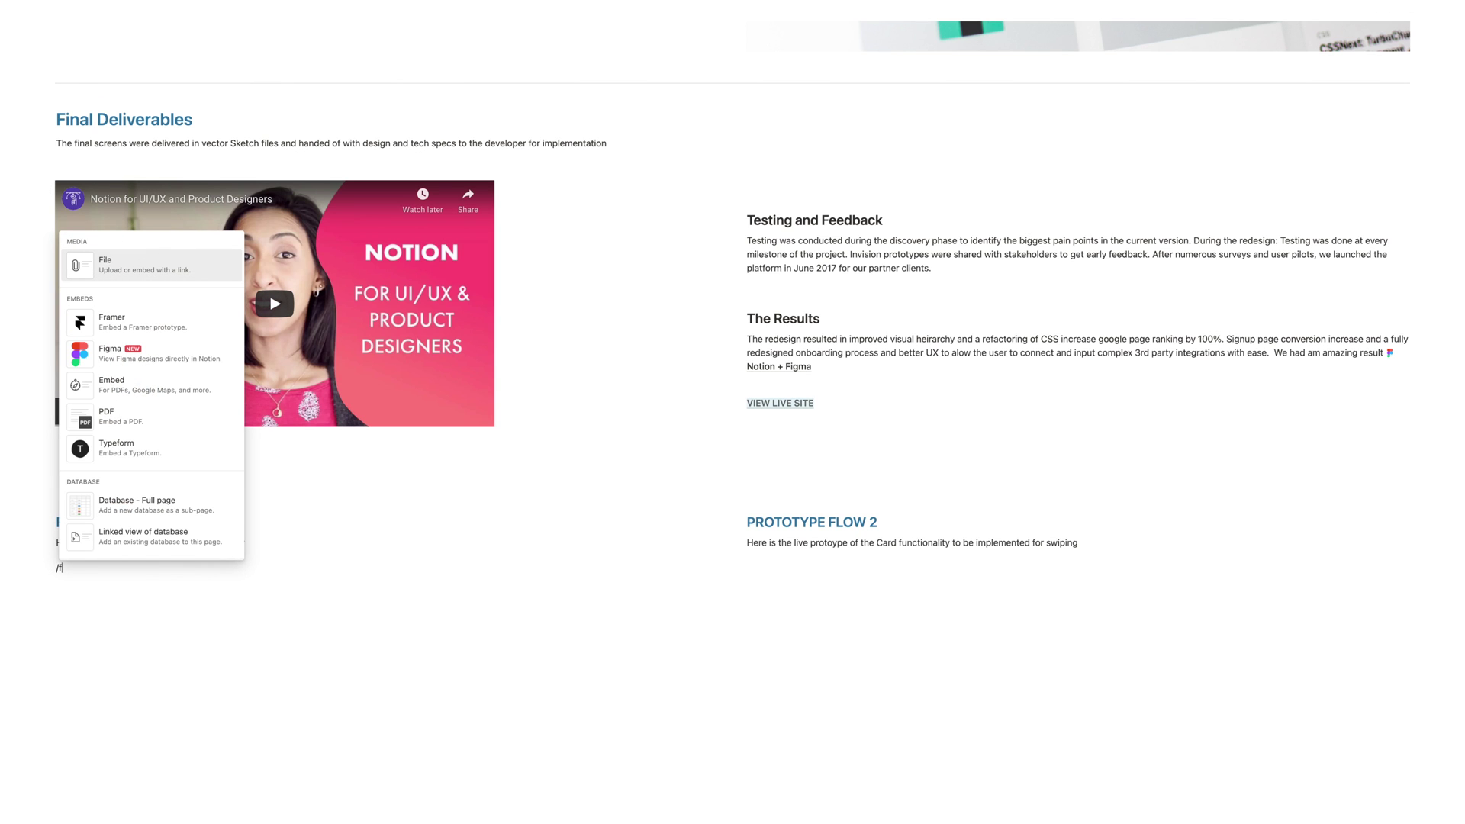
pyautogui.click(191, 354)
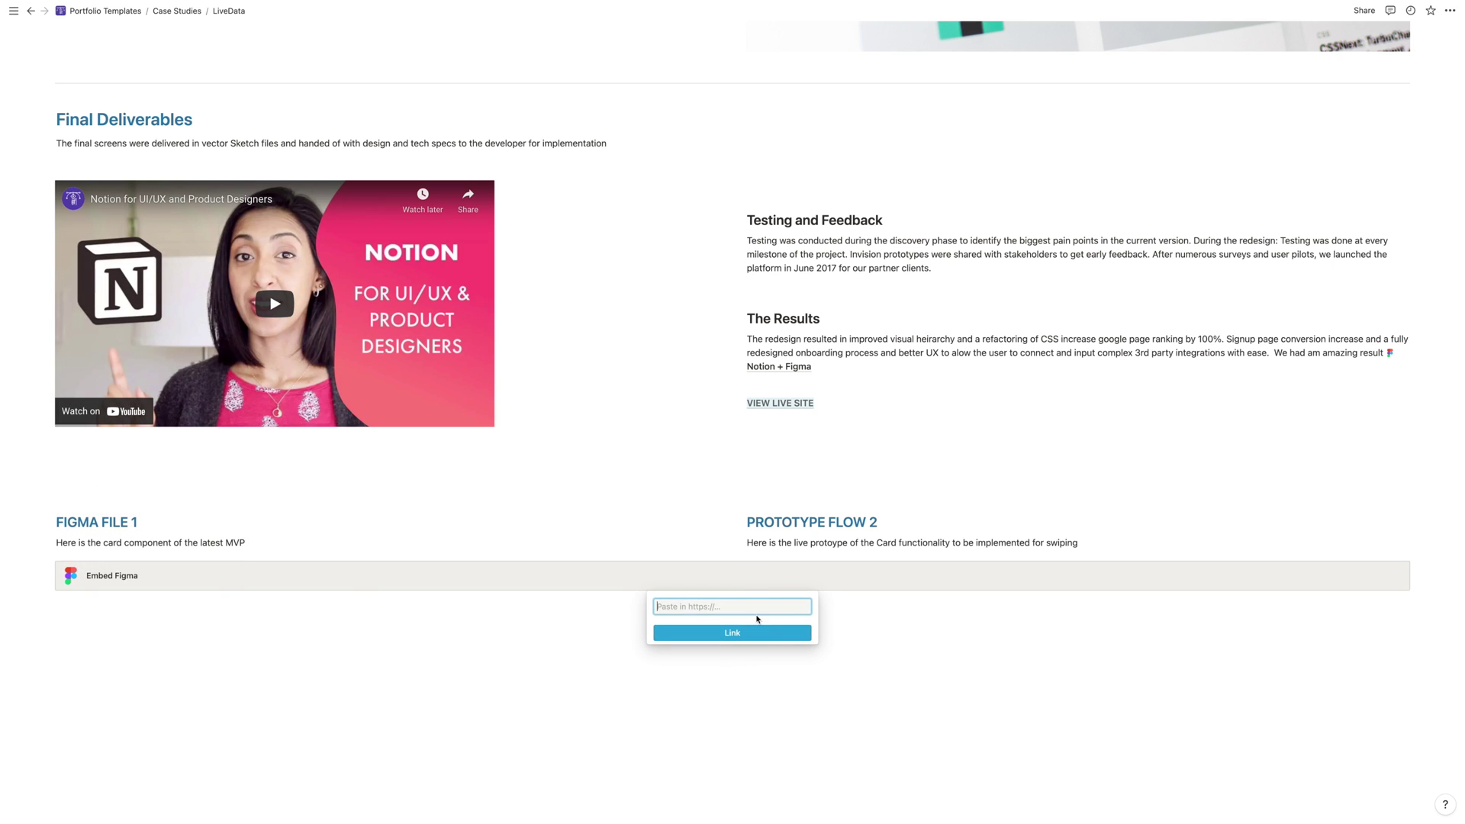
pyautogui.hotkey('ctrl', 'v')
pyautogui.press('Return')
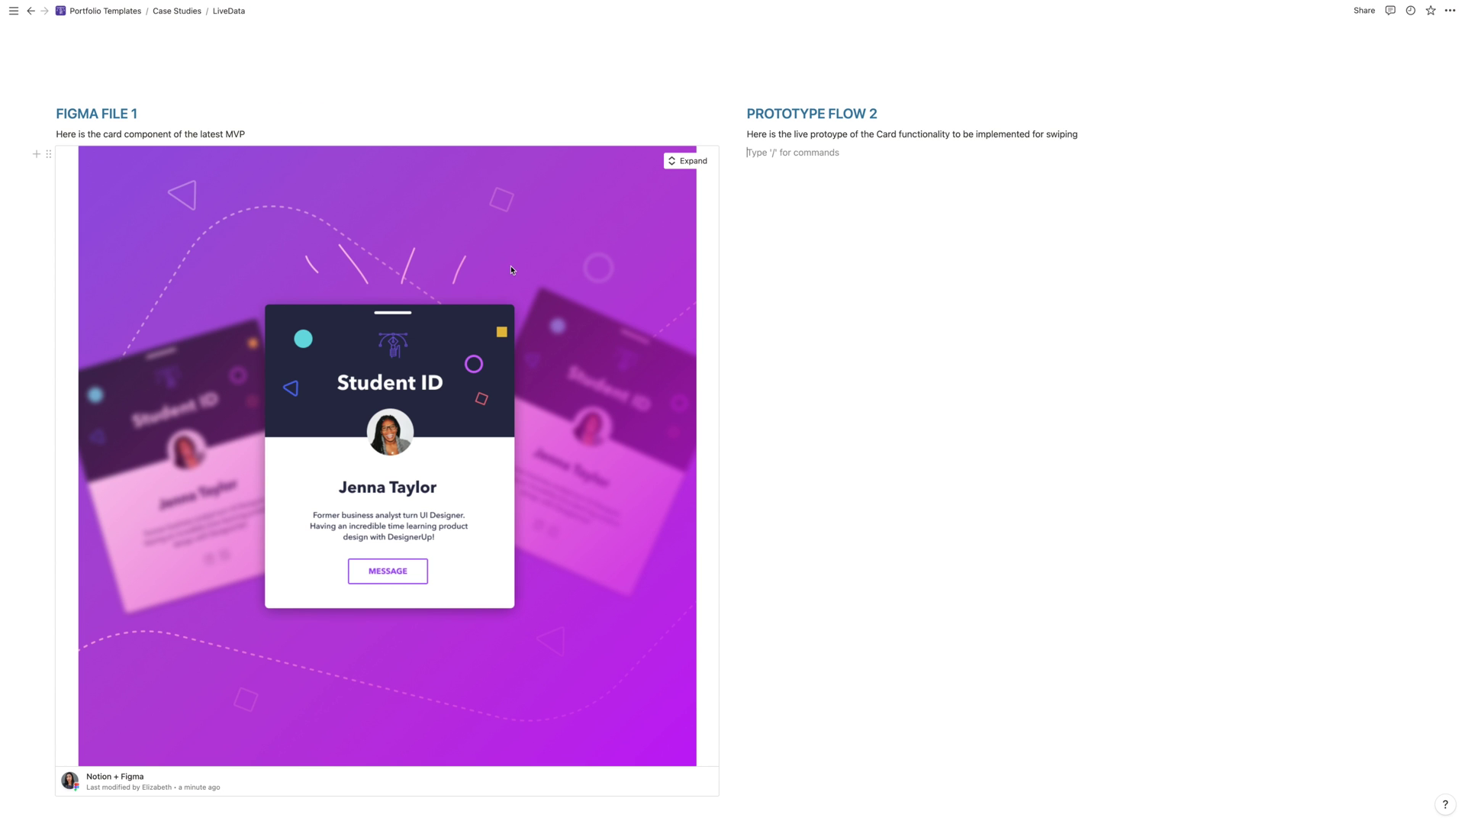
pyautogui.click(313, 134)
pyautogui.moveTo(104, 135); pyautogui.dragTo(168, 135)
# Step: Delete the extra space after 'component' and append the Figma link as an inline mention
pyautogui.press('Right')
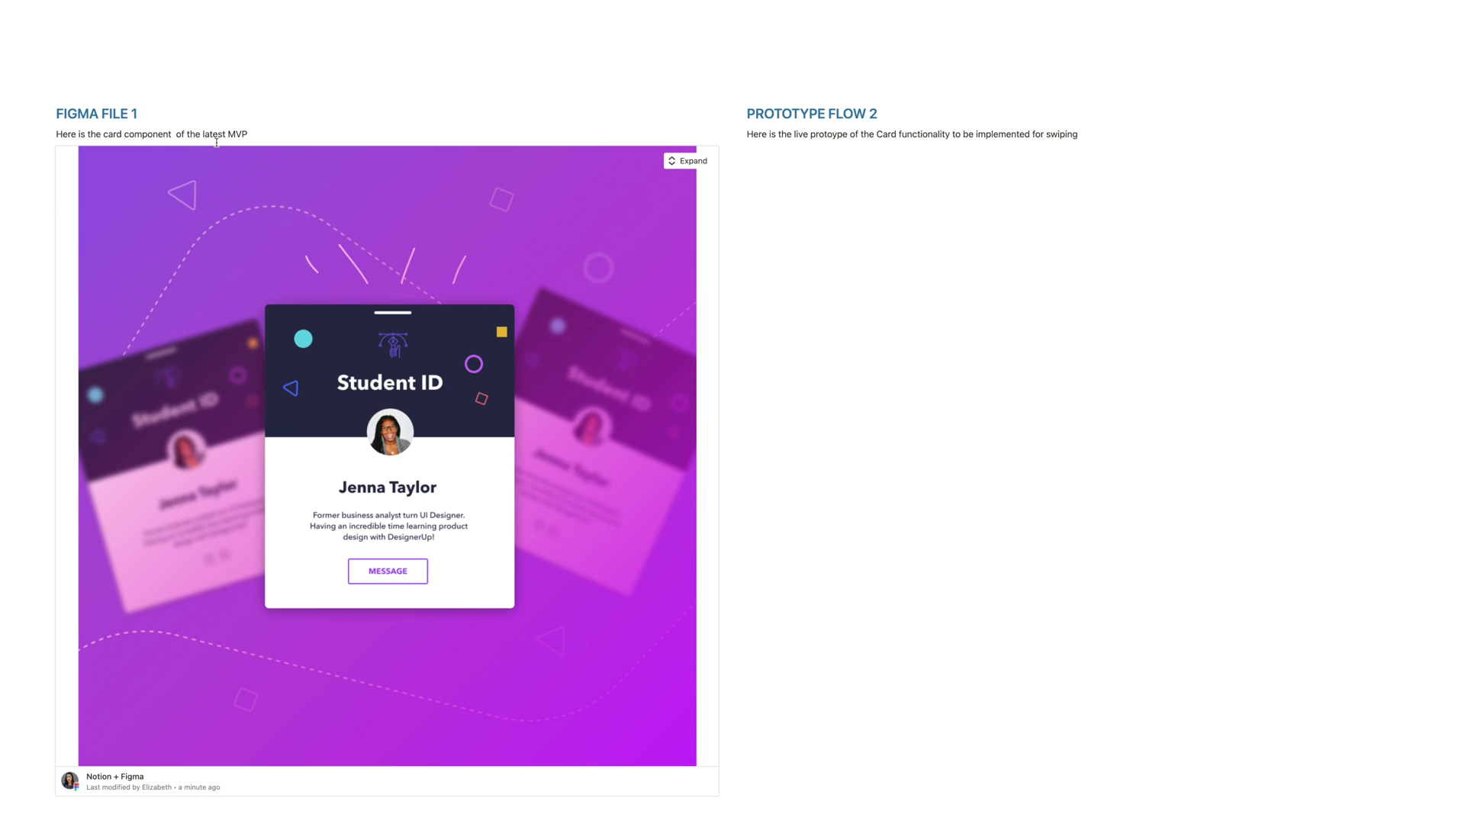
pyautogui.press('Delete')
pyautogui.click(269, 135)
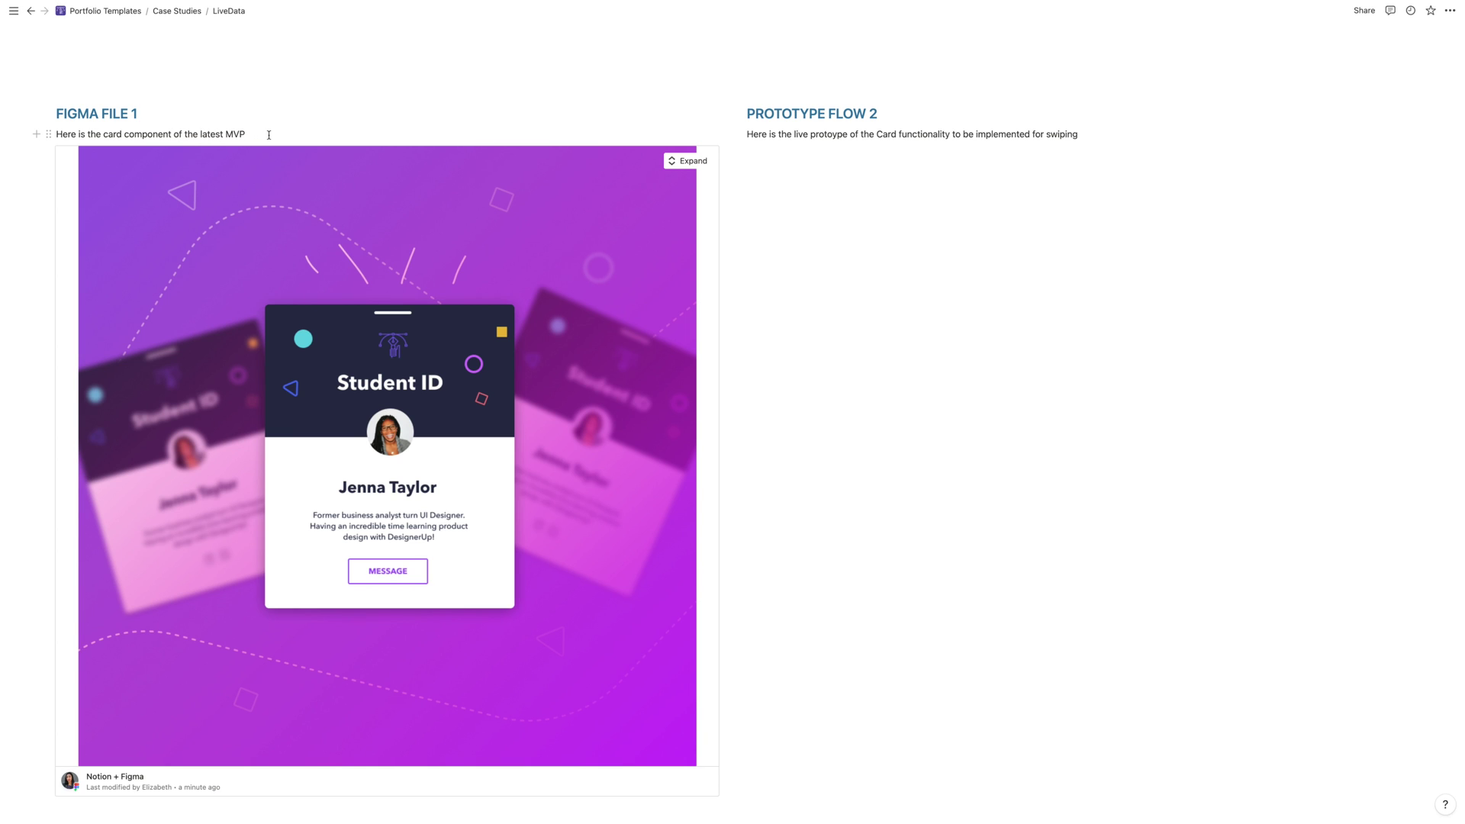
pyautogui.hotkey('ctrl', 'v')
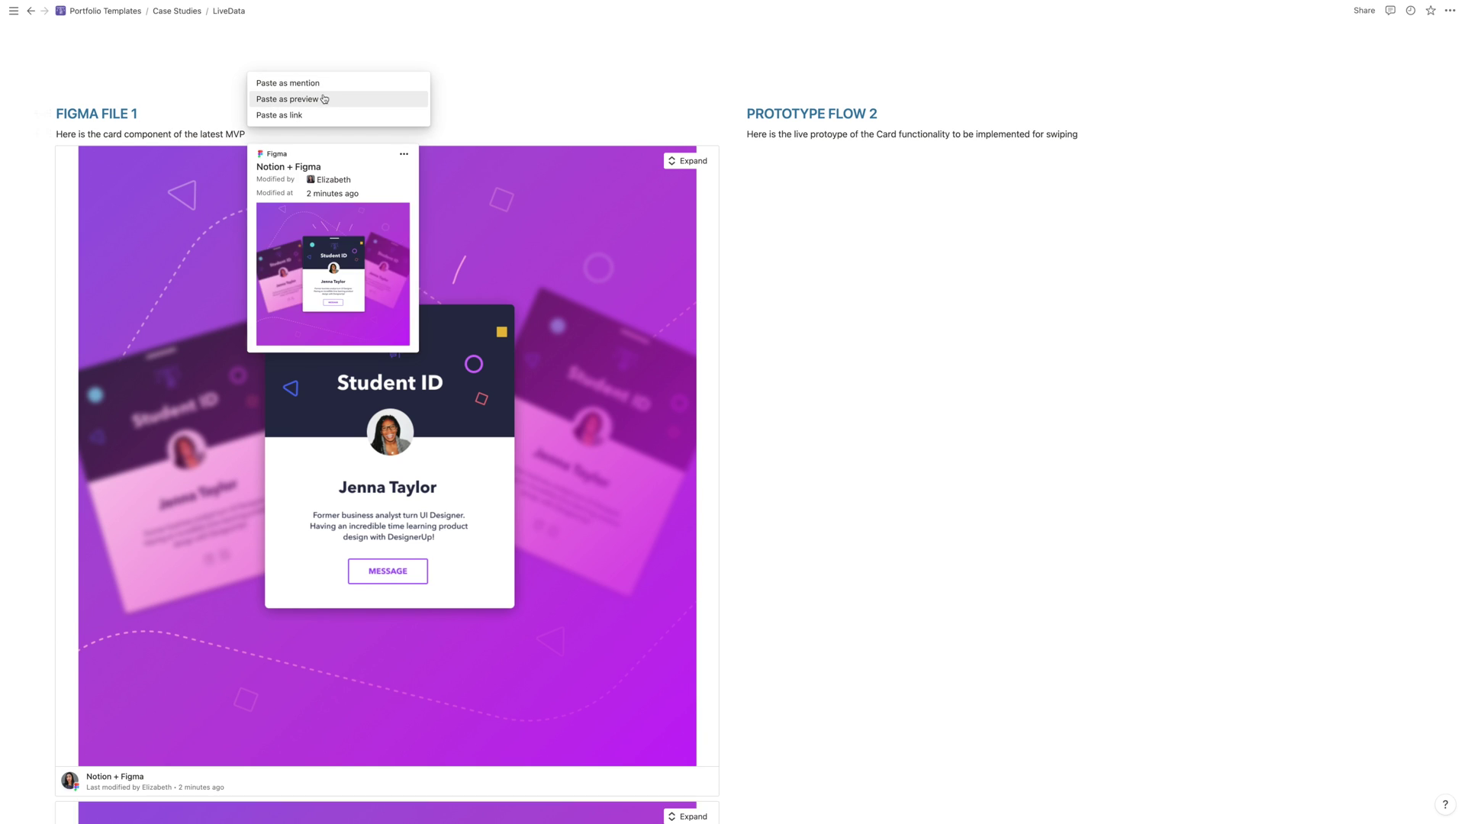
pyautogui.click(321, 83)
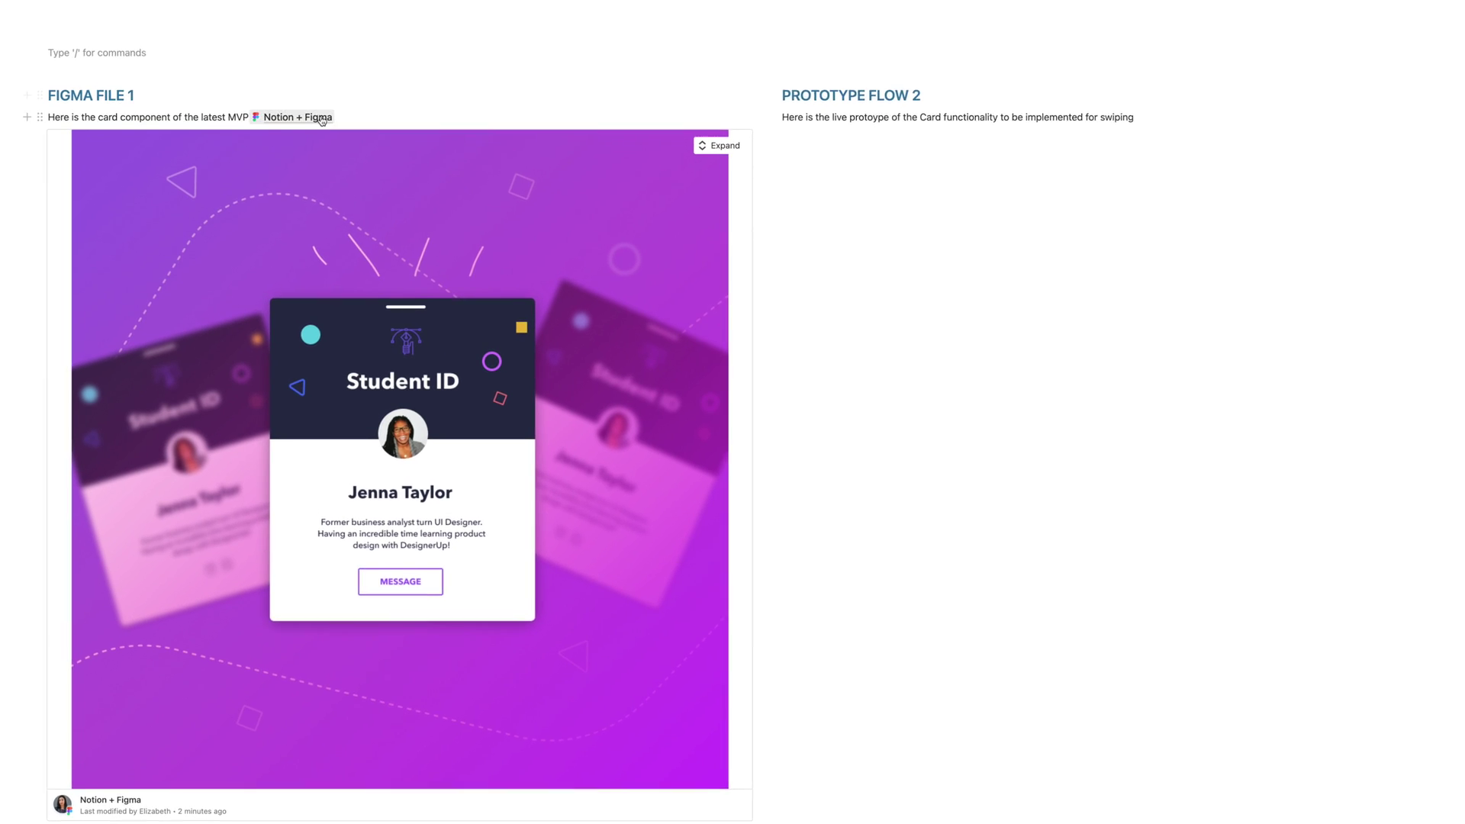
pyautogui.moveTo(321, 120)
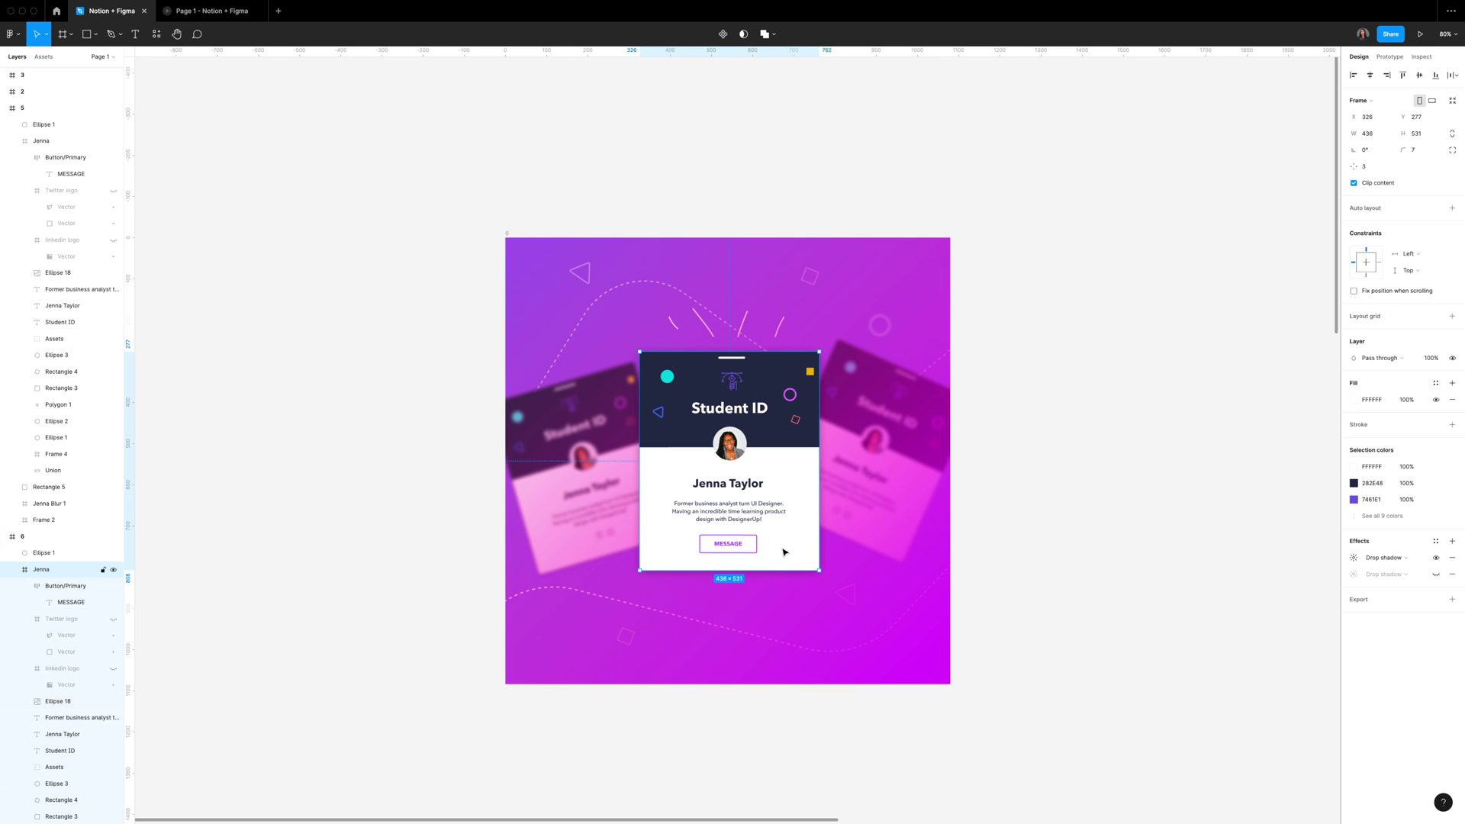
# Step: Select frame 5's MESSAGE button, then frame 4's outlined MESSAGE Button/Primary parent
pyautogui.scroll(1, 992, 458)
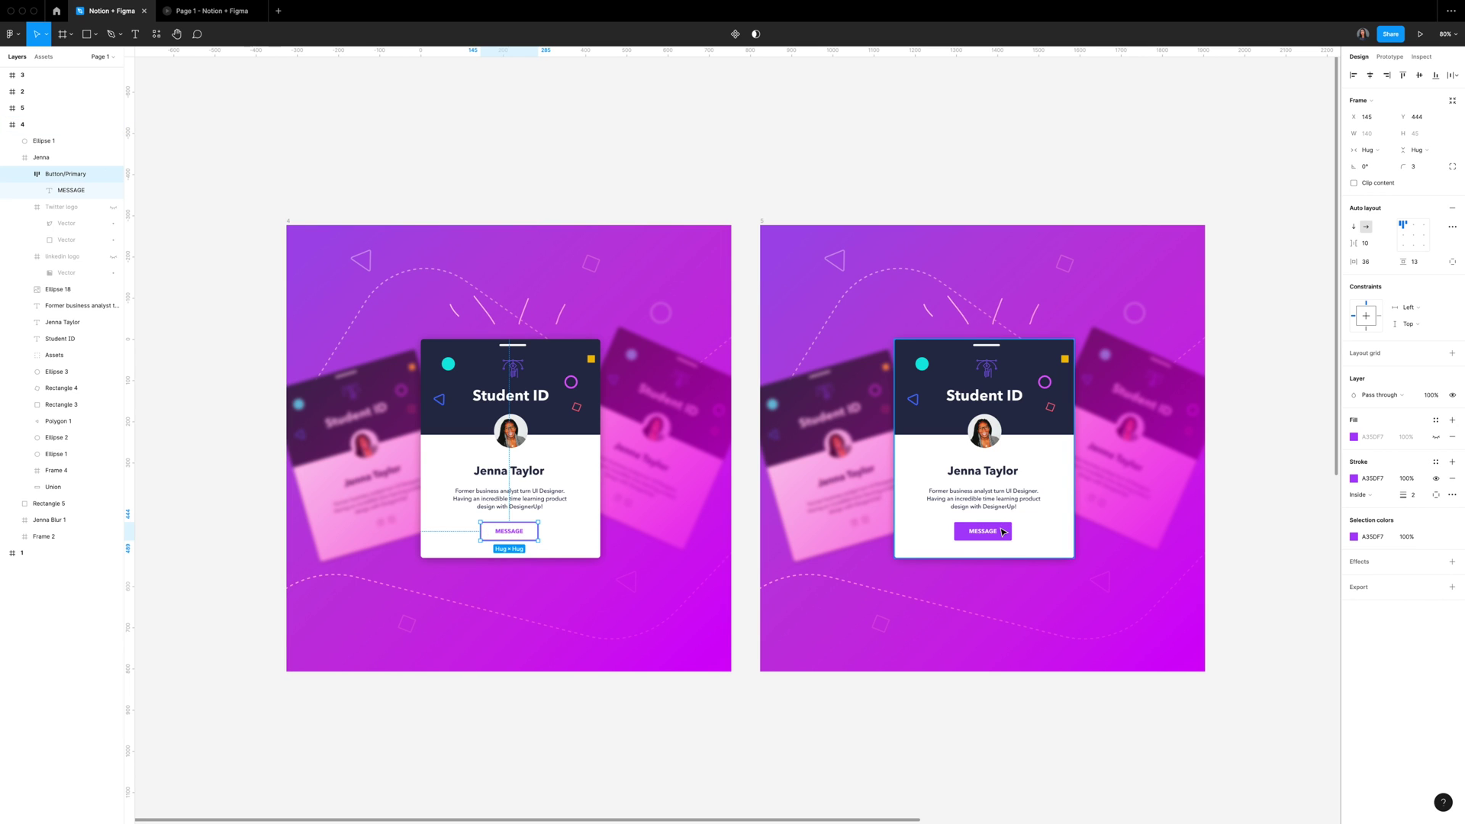
pyautogui.click(957, 525)
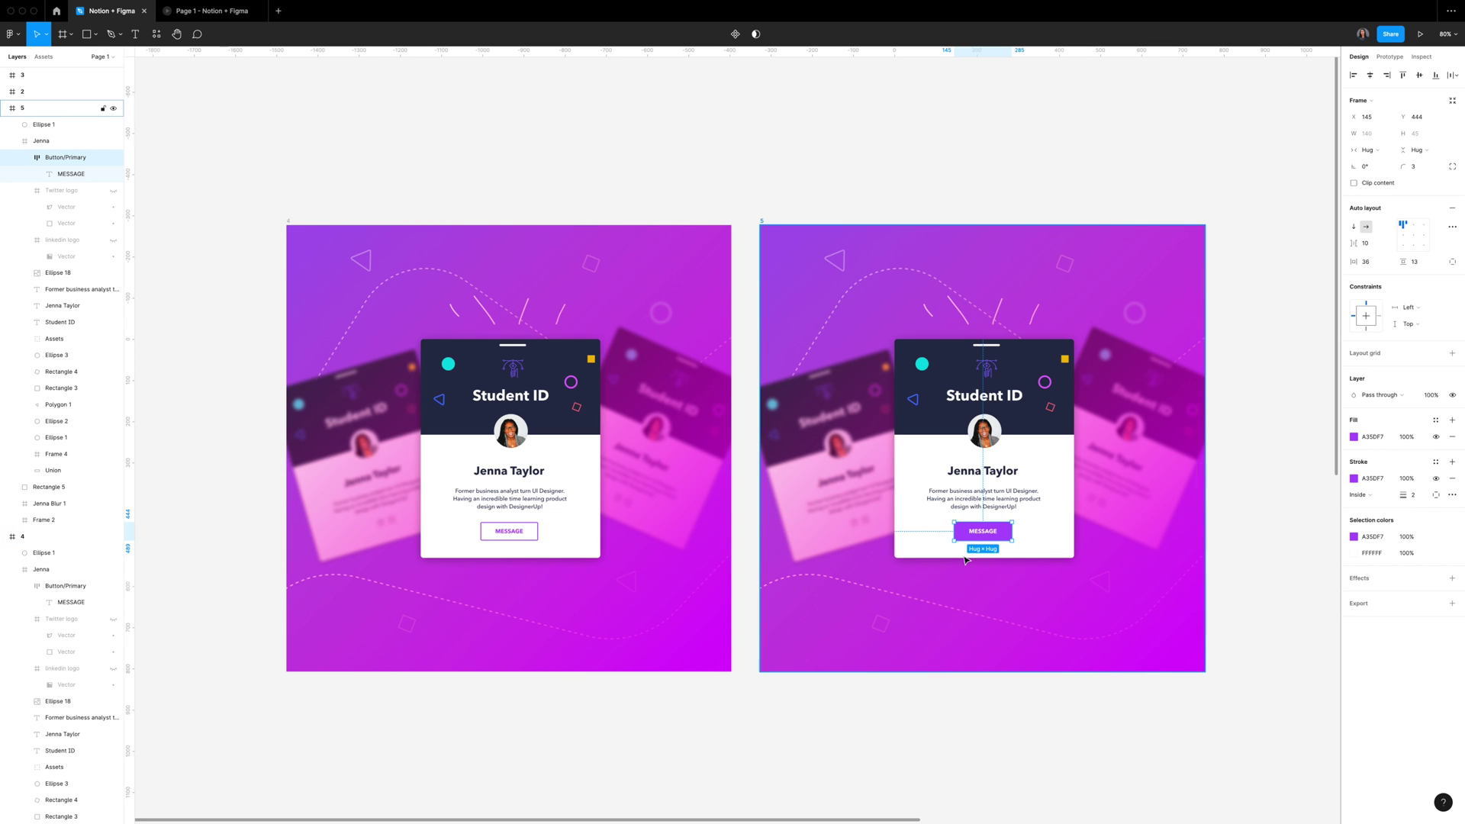
pyautogui.click(502, 528)
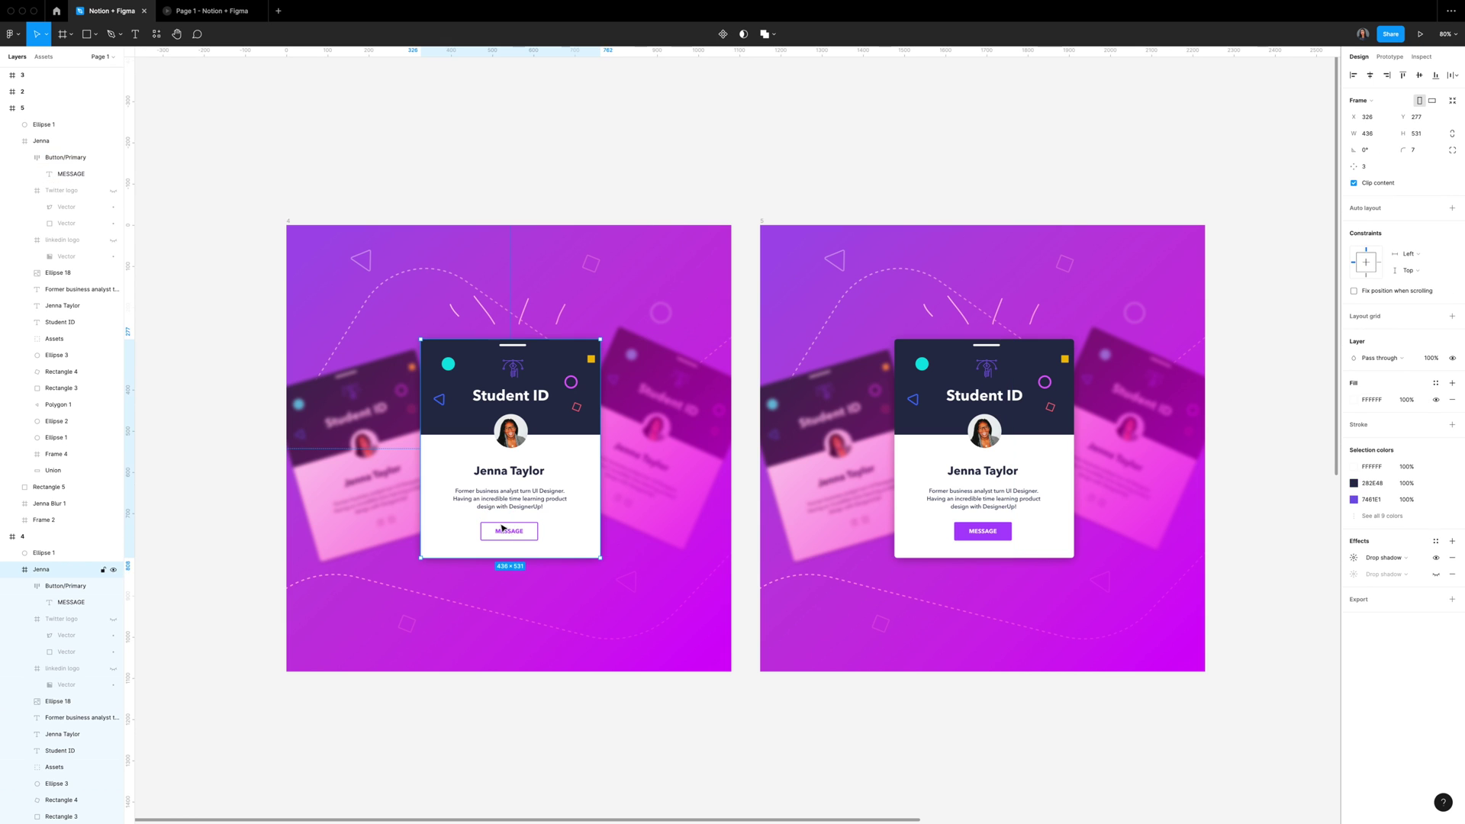
pyautogui.click(498, 531)
pyautogui.press('Escape')
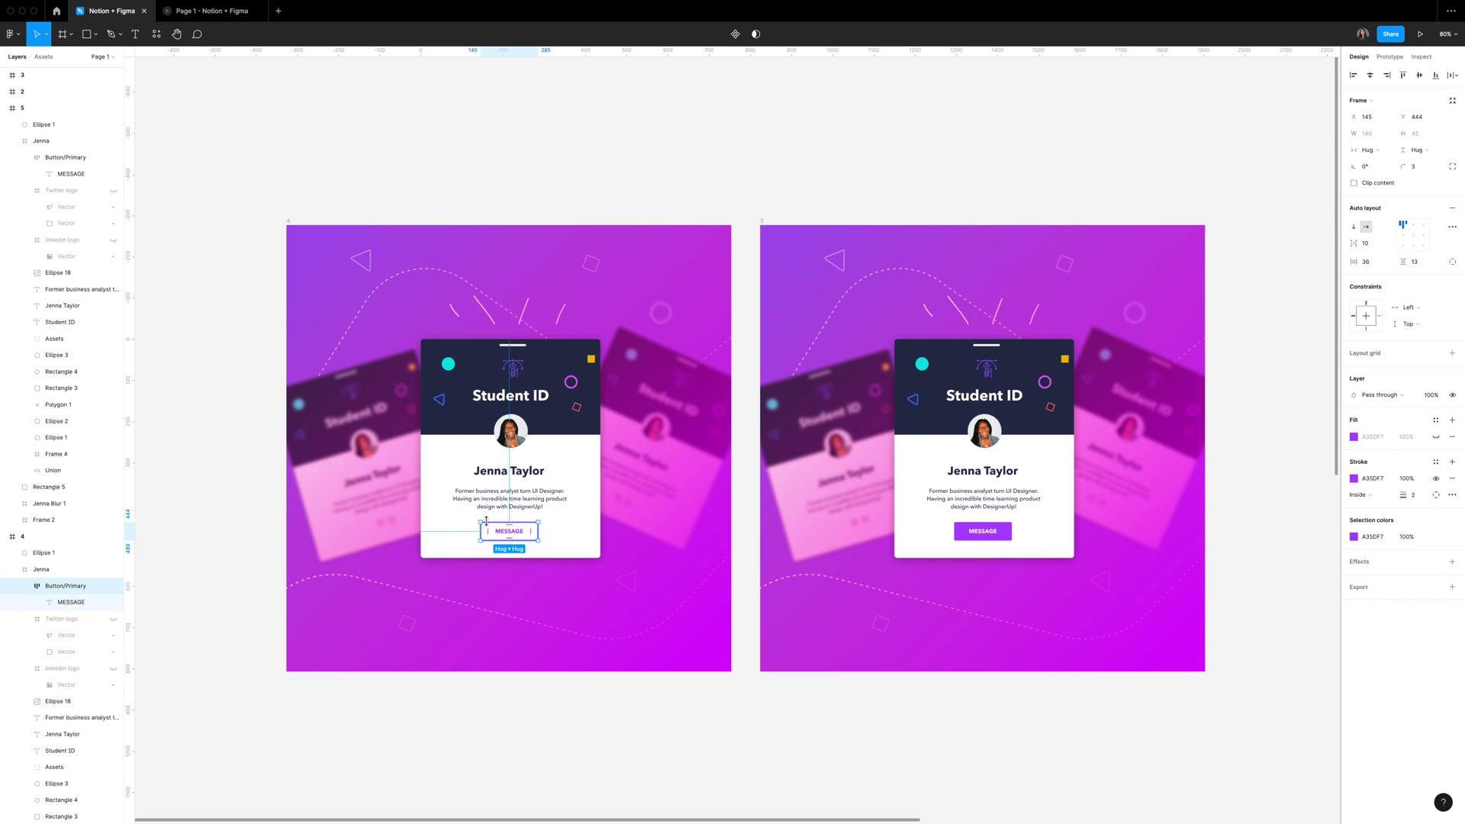
# Step: Give frame 4's MESSAGE button a While hovering → Navigate to 5 Dissolve interaction, then present Flow 2
pyautogui.click(1389, 55)
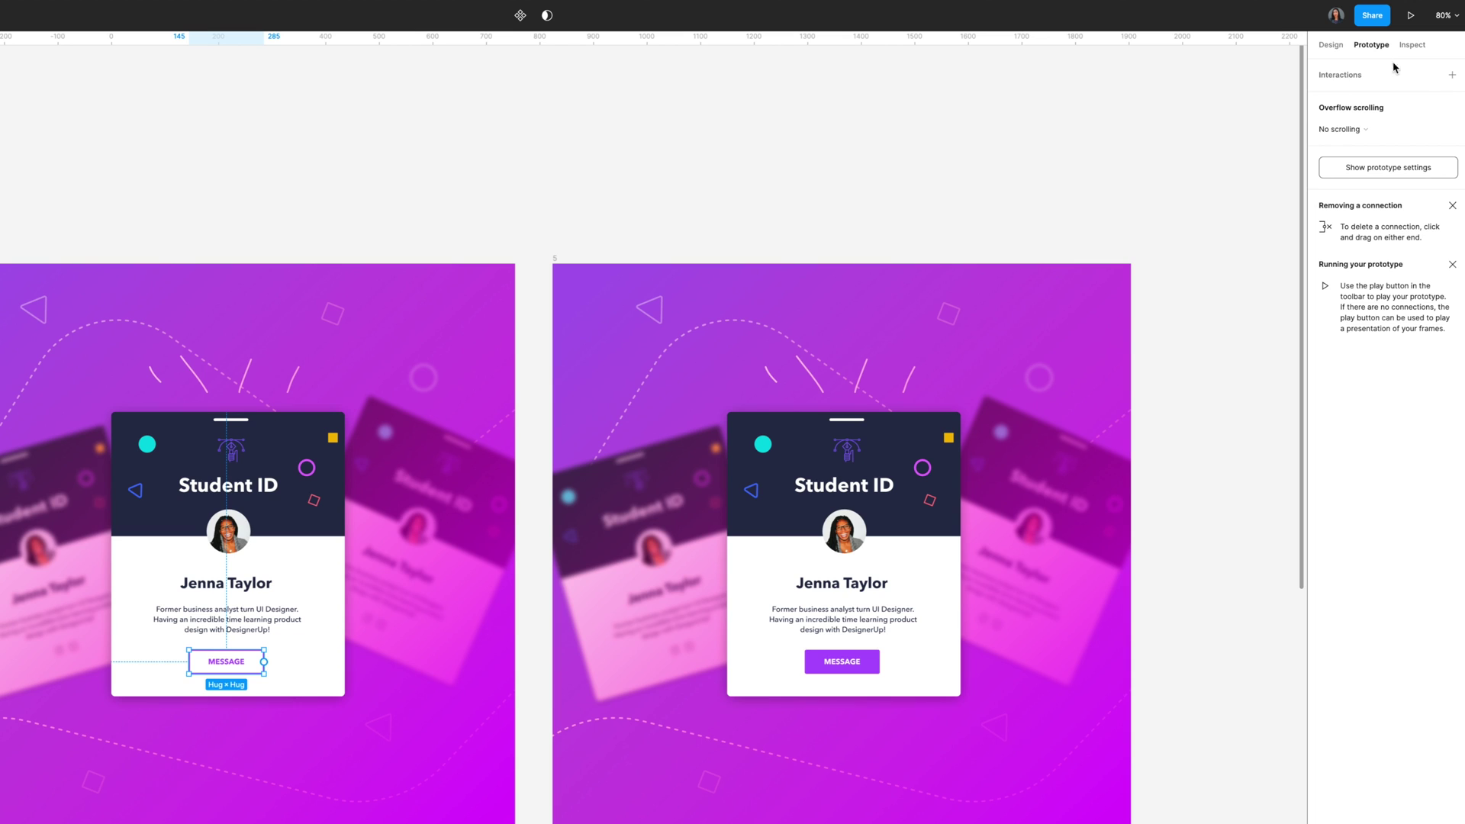
pyautogui.click(1452, 74)
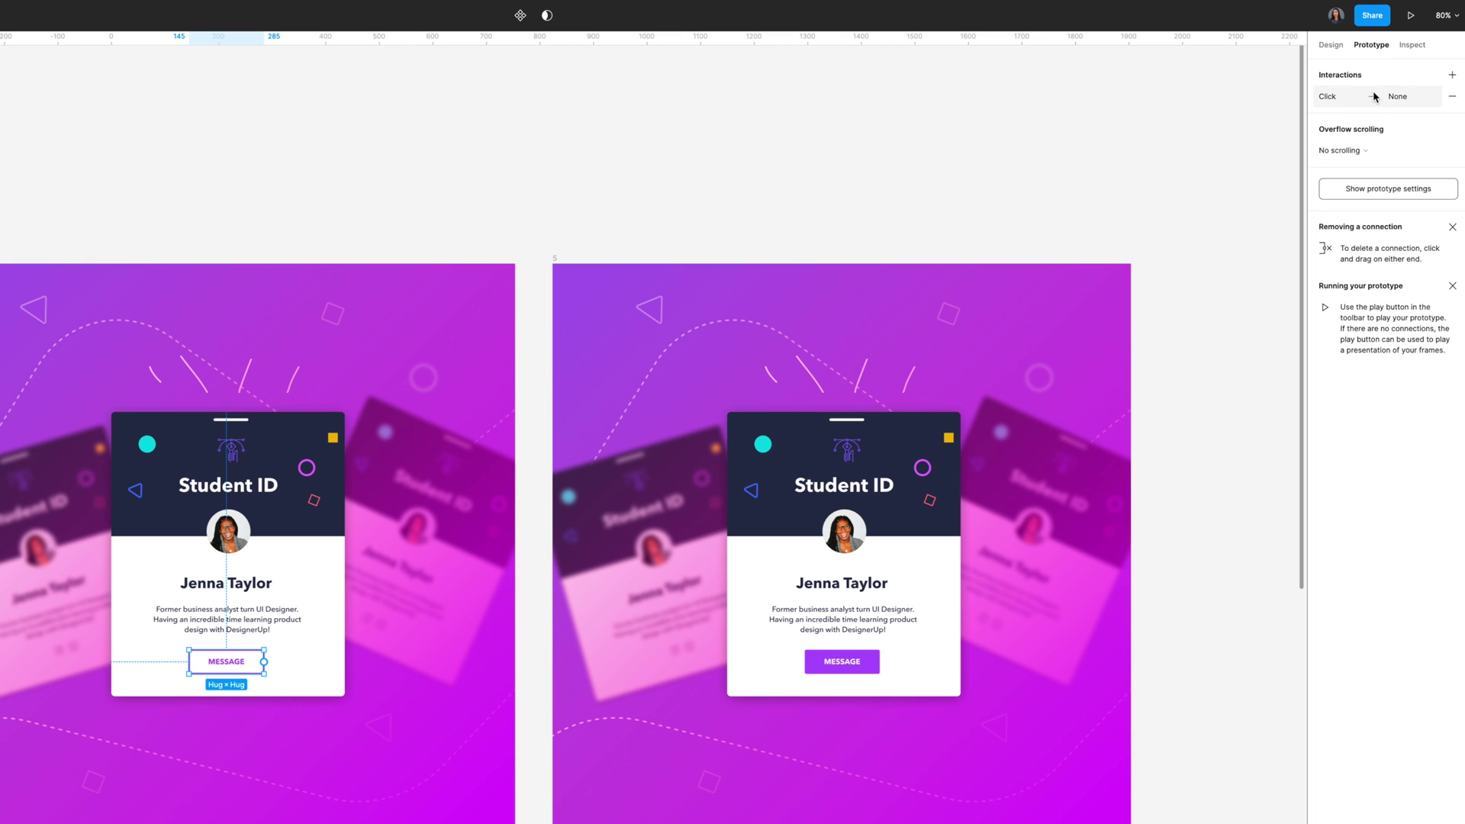
pyautogui.click(1372, 98)
pyautogui.click(1204, 129)
pyautogui.click(1219, 159)
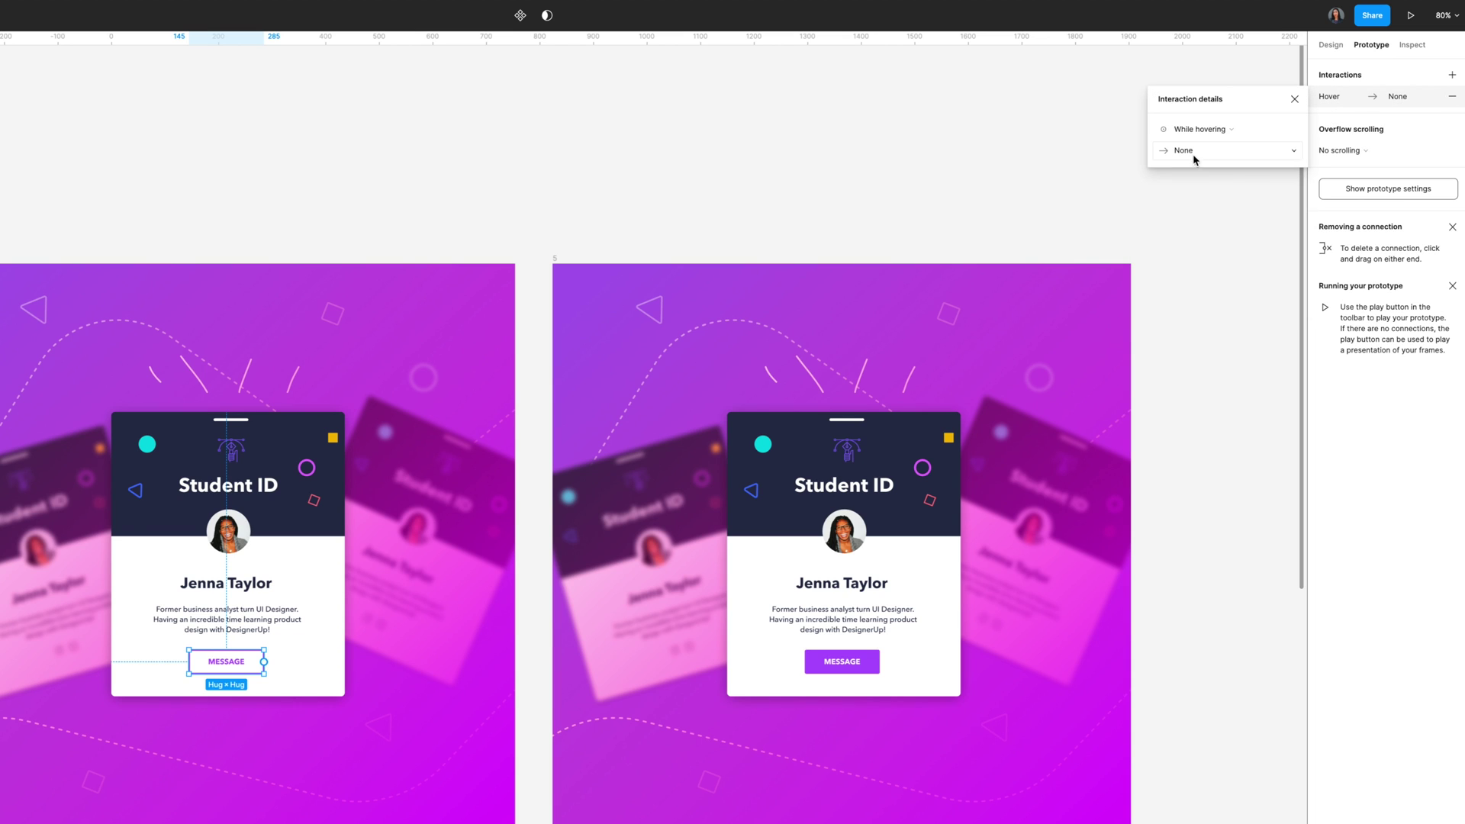
pyautogui.click(1195, 154)
pyautogui.click(1196, 178)
pyautogui.click(1250, 151)
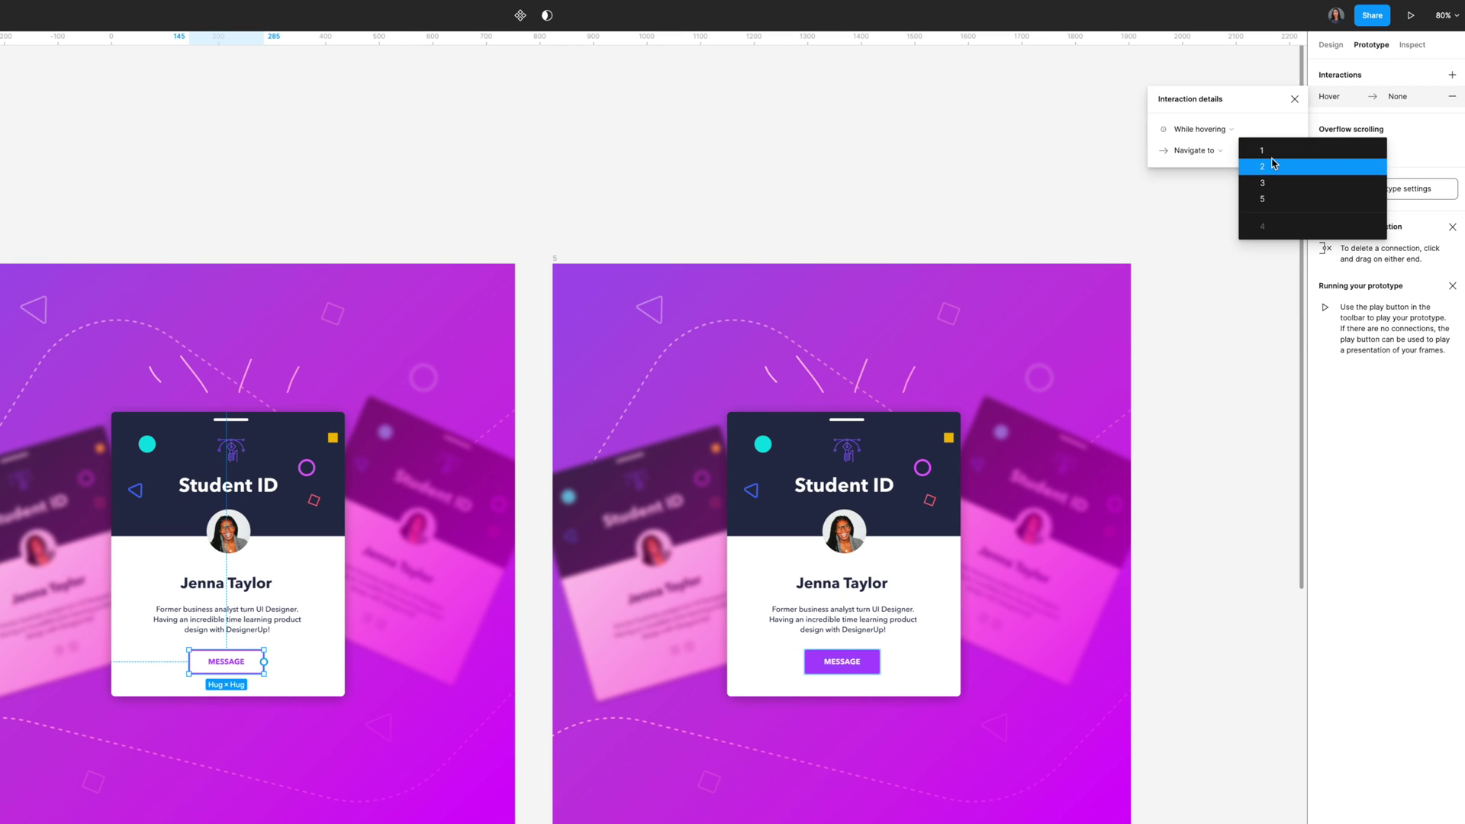
pyautogui.click(1268, 201)
pyautogui.click(1186, 293)
pyautogui.click(1210, 312)
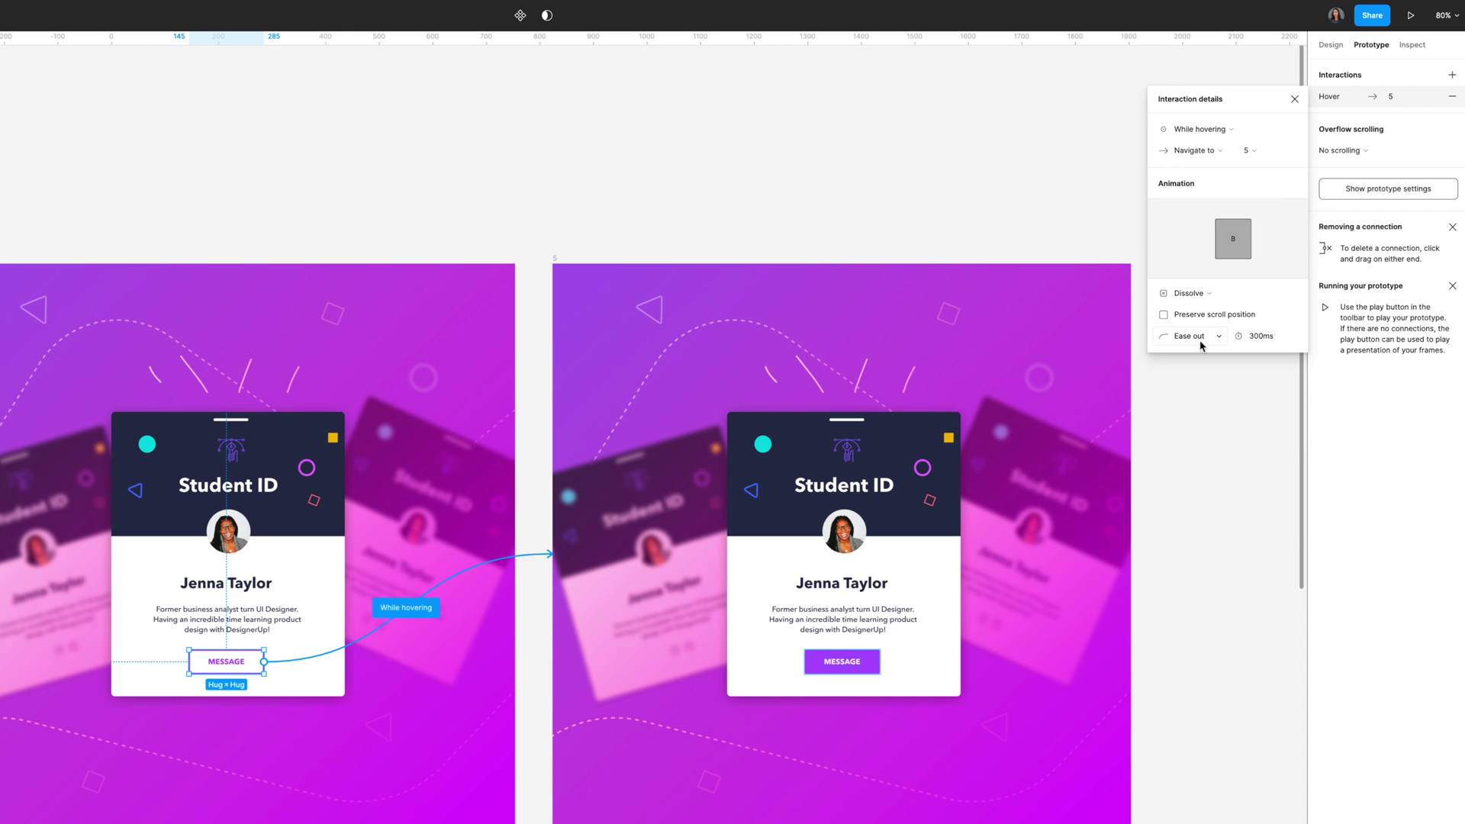
pyautogui.click(1295, 101)
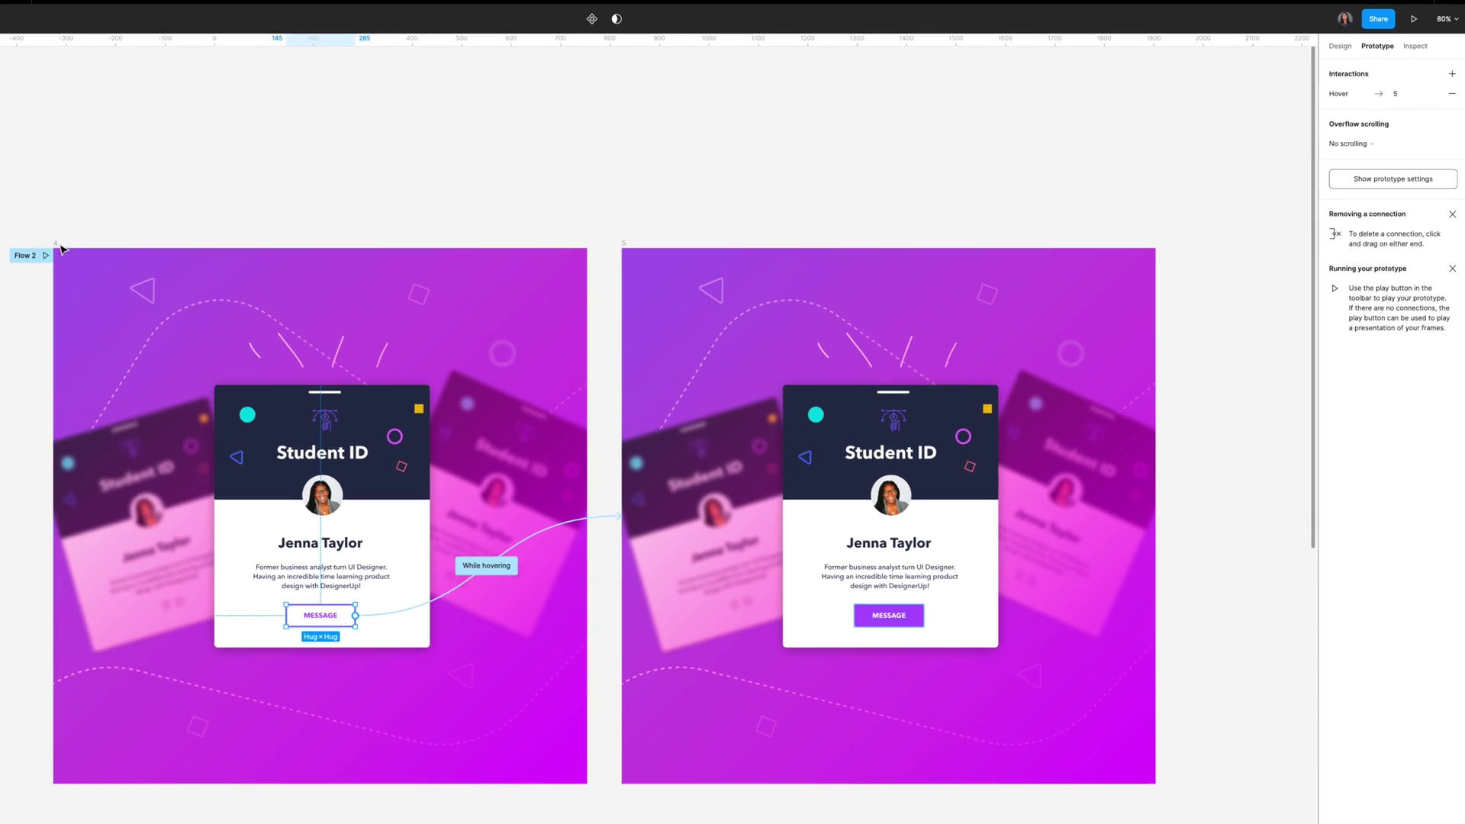
pyautogui.click(26, 252)
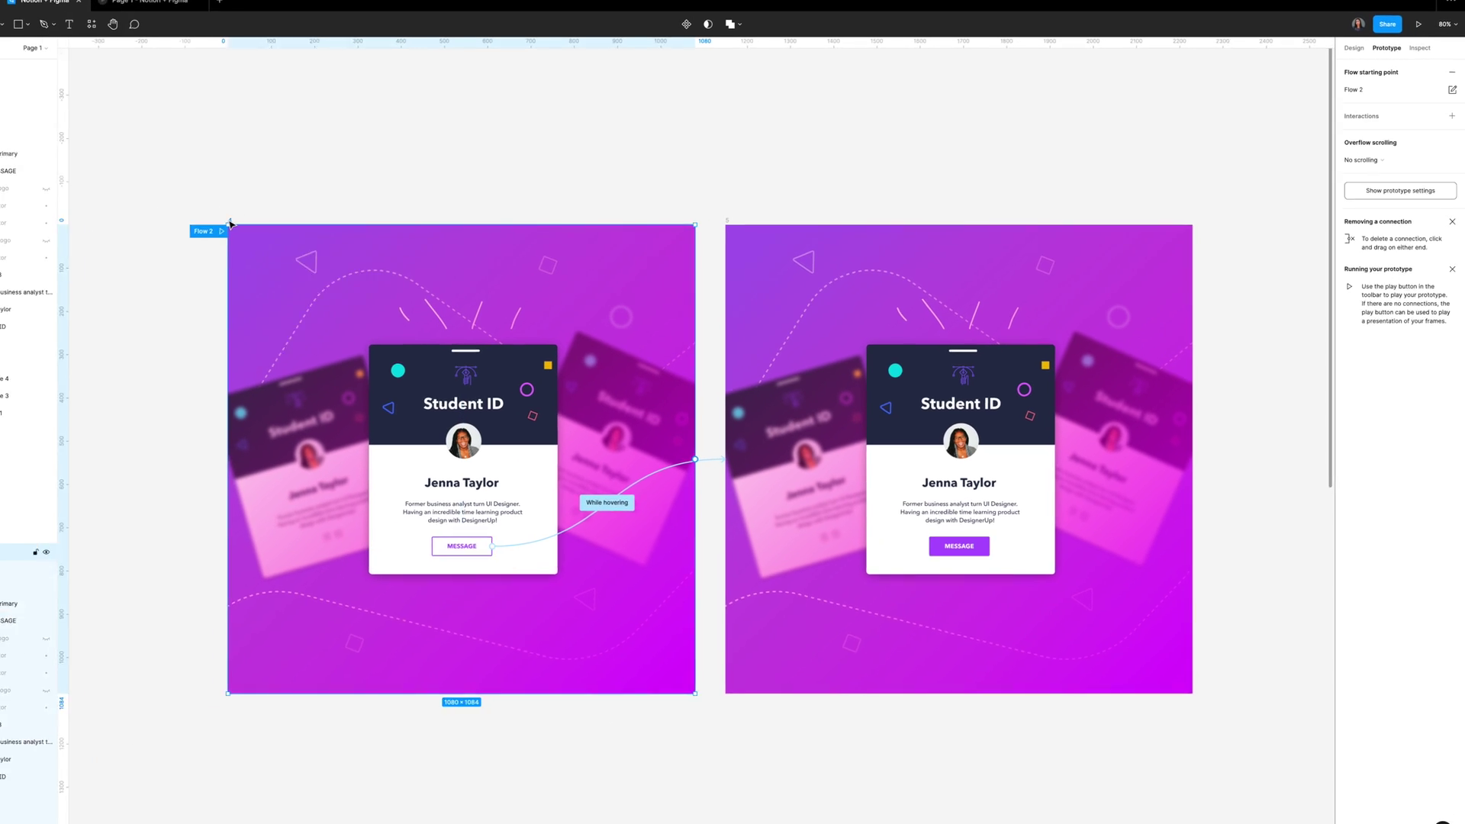
pyautogui.click(279, 223)
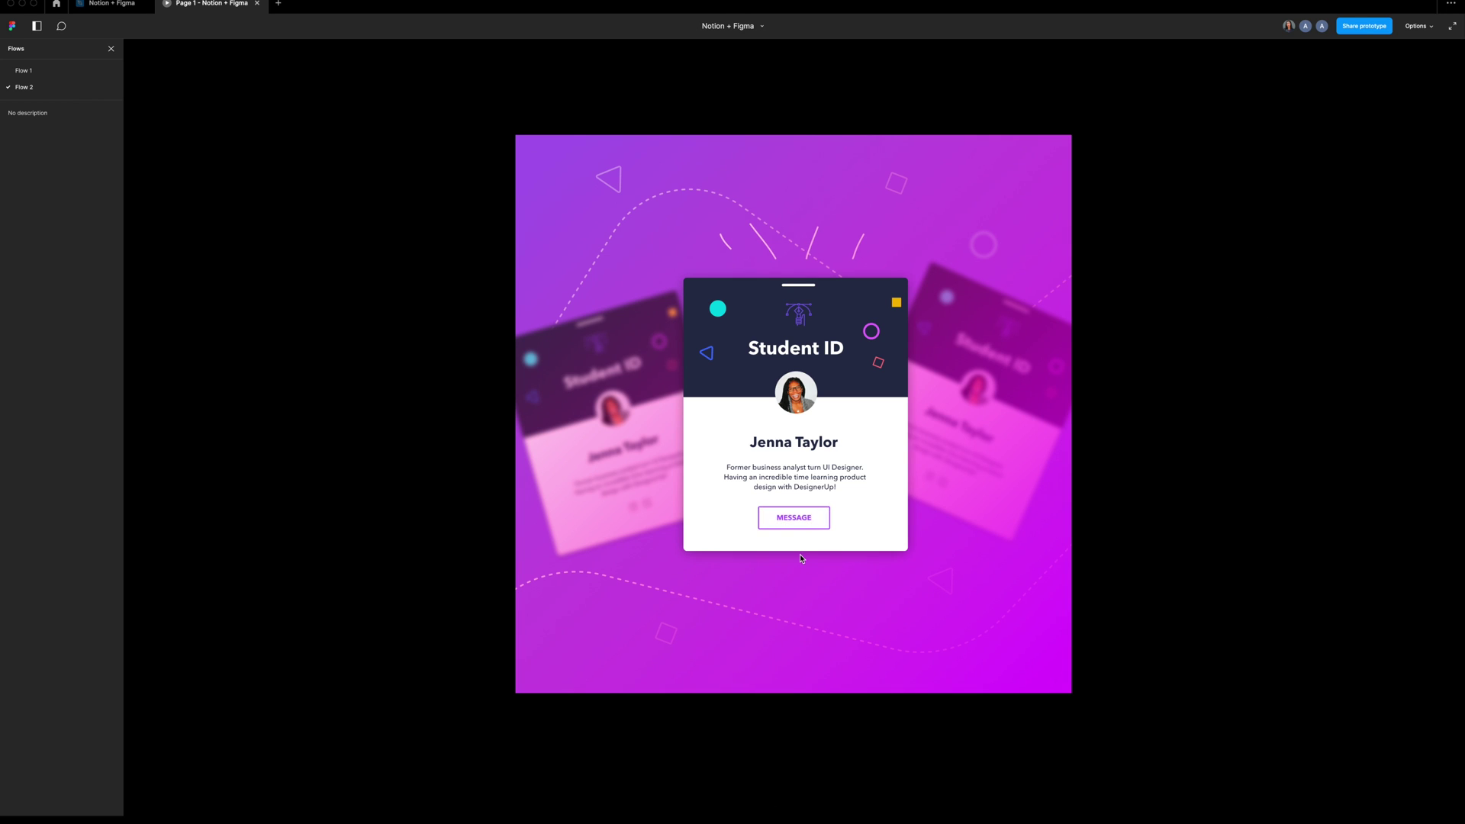
# Step: Set invitees and 'Anyone with the link' to 'can view prototypes only', then copy the prototype link
pyautogui.click(1358, 36)
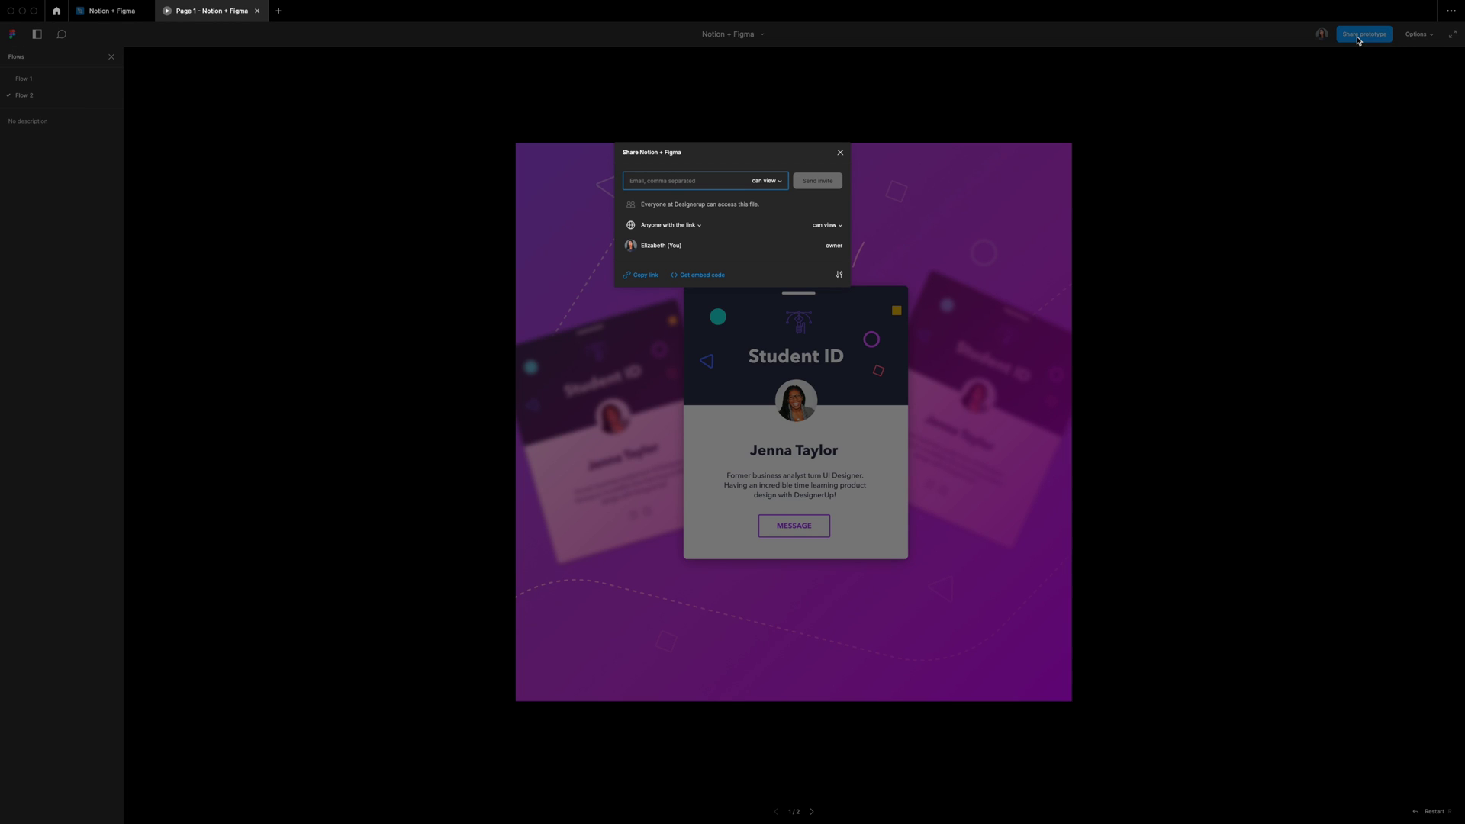
pyautogui.click(780, 180)
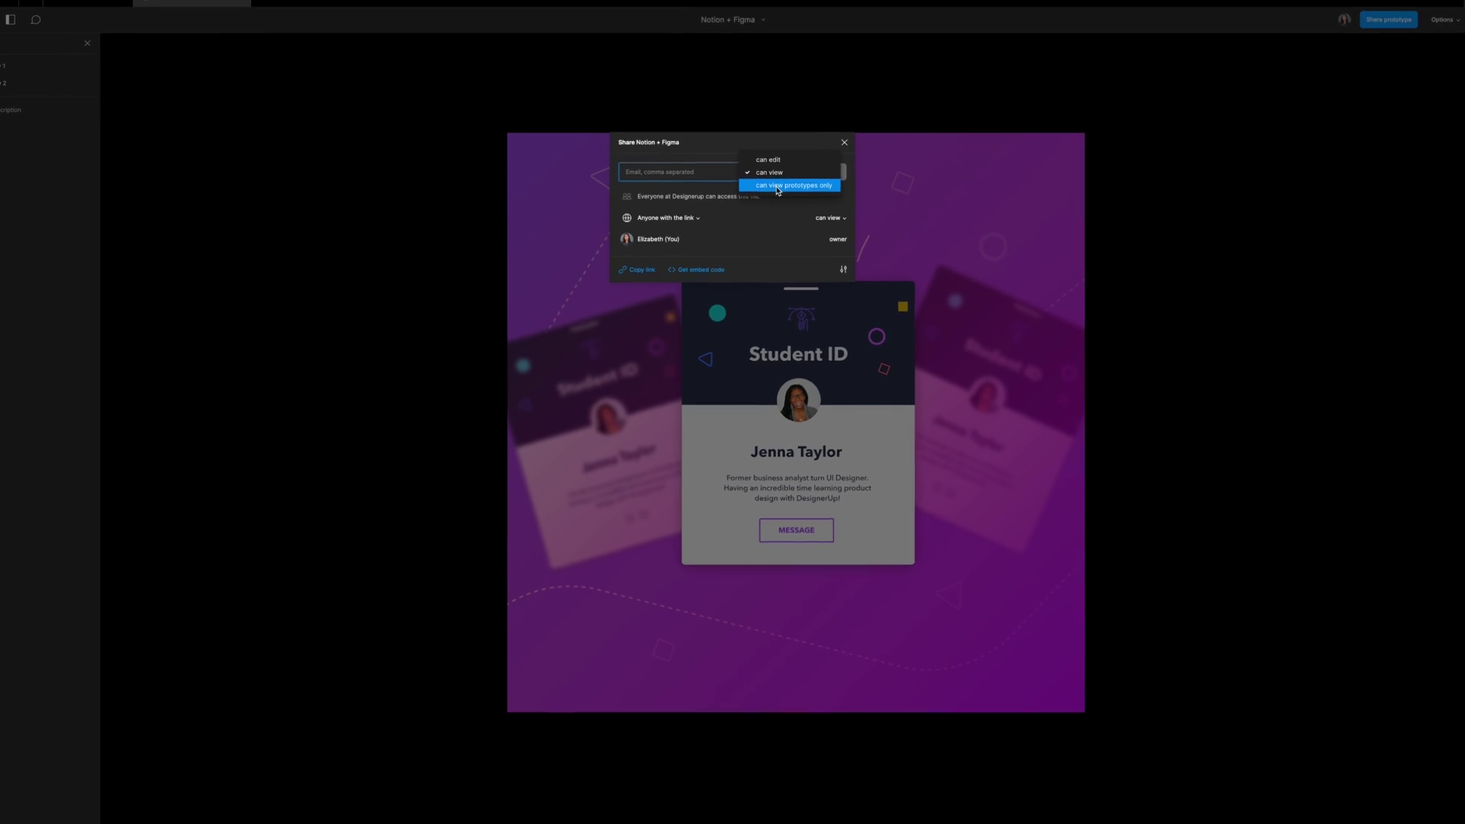
pyautogui.click(778, 187)
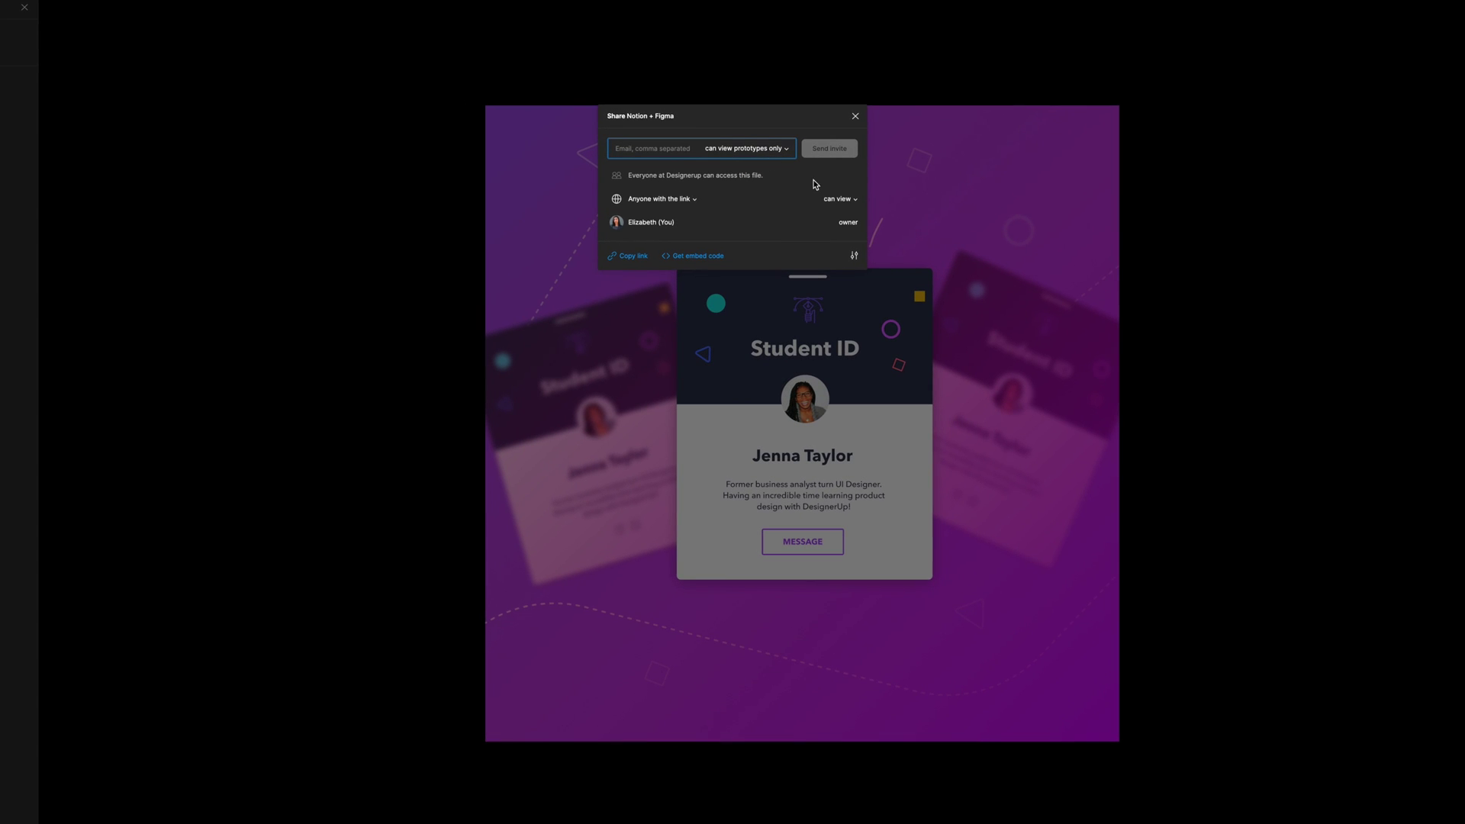
pyautogui.click(842, 200)
pyautogui.click(851, 216)
pyautogui.click(630, 262)
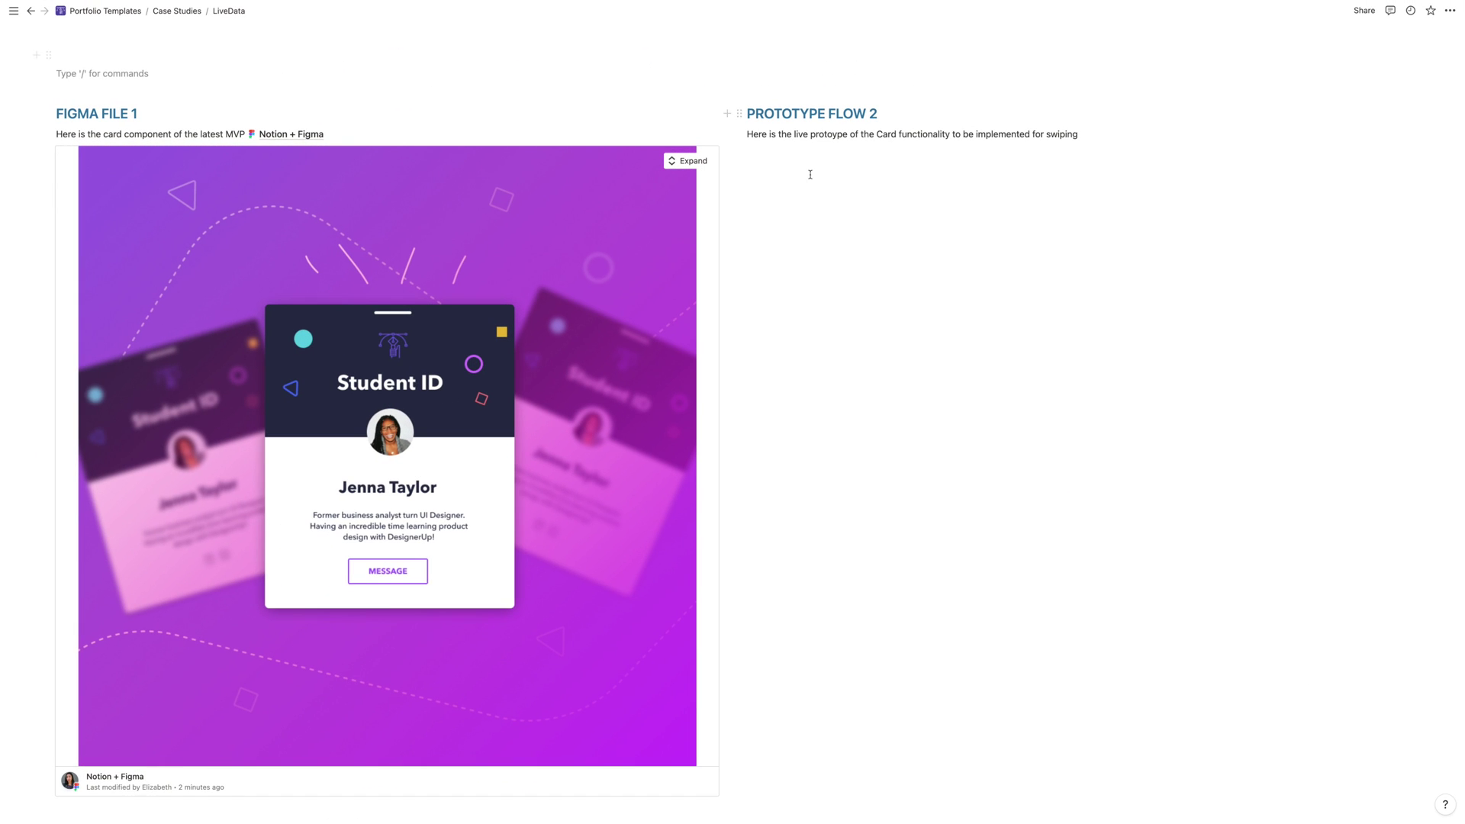
# Step: Paste the copied Figma link into the empty block under PROTOTYPE FLOW 2 as a preview
pyautogui.click(810, 172)
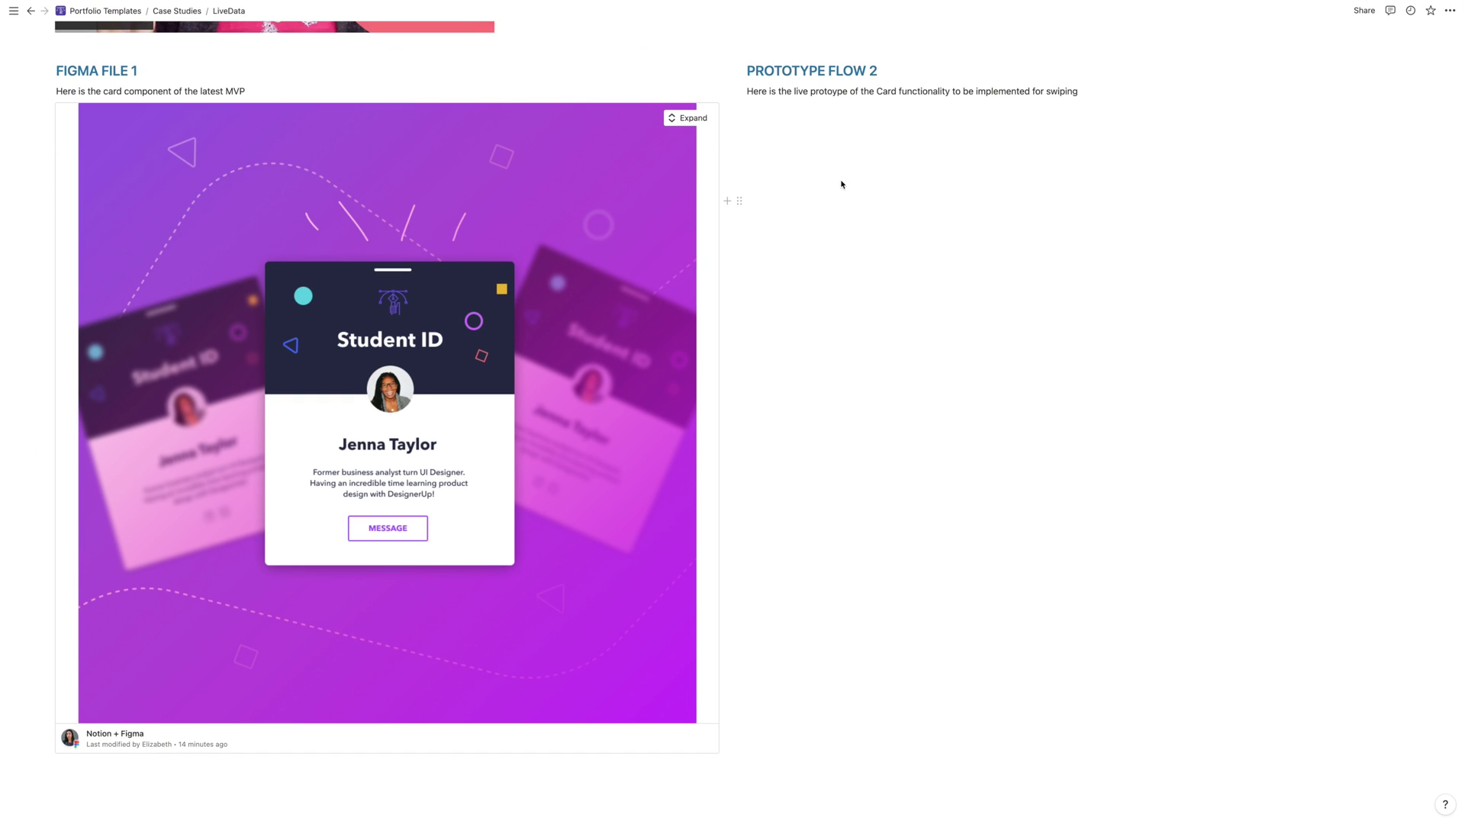
pyautogui.click(766, 115)
pyautogui.hotkey('ctrl', 'v')
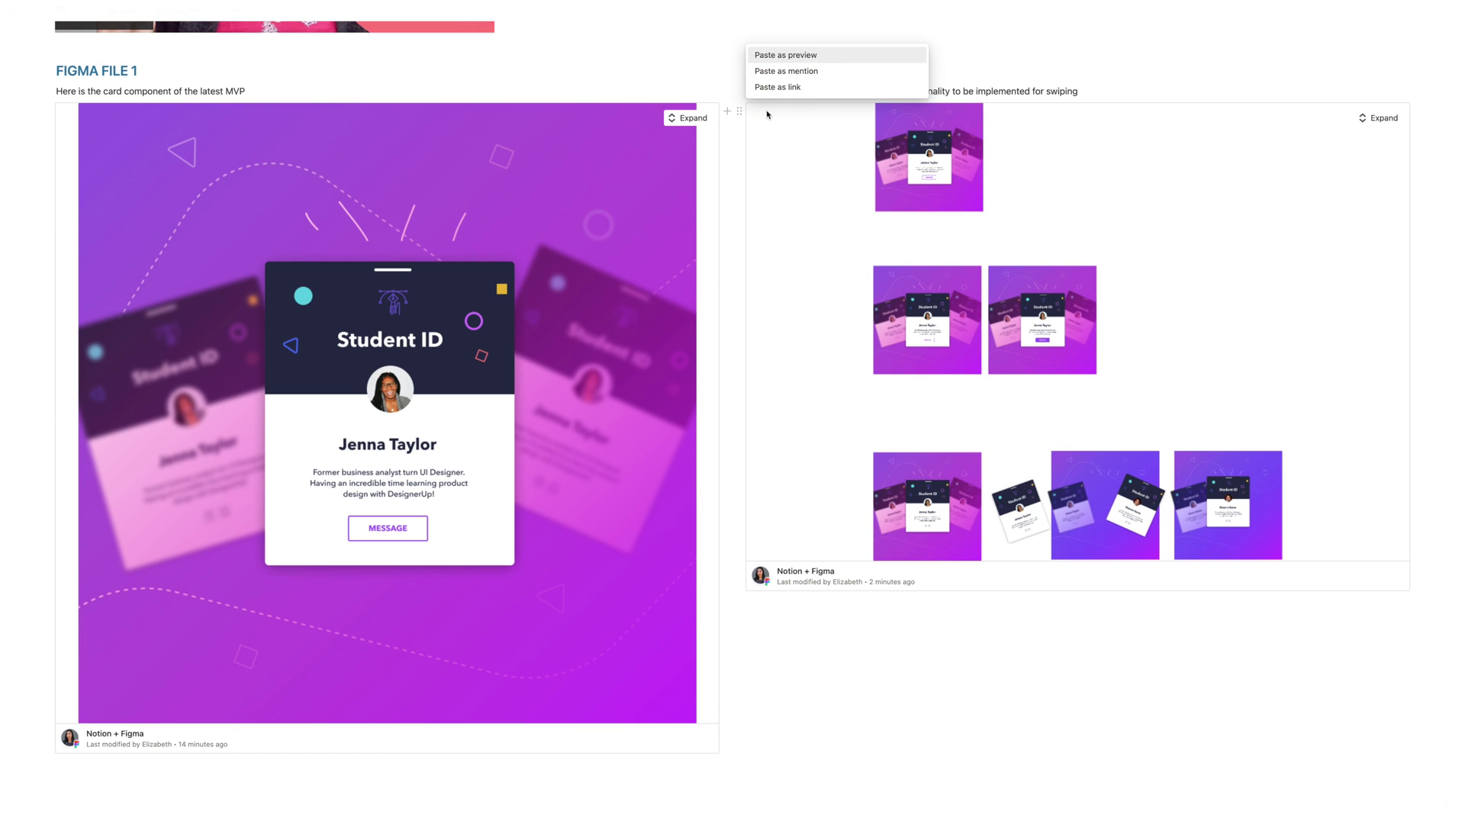
pyautogui.press('Escape')
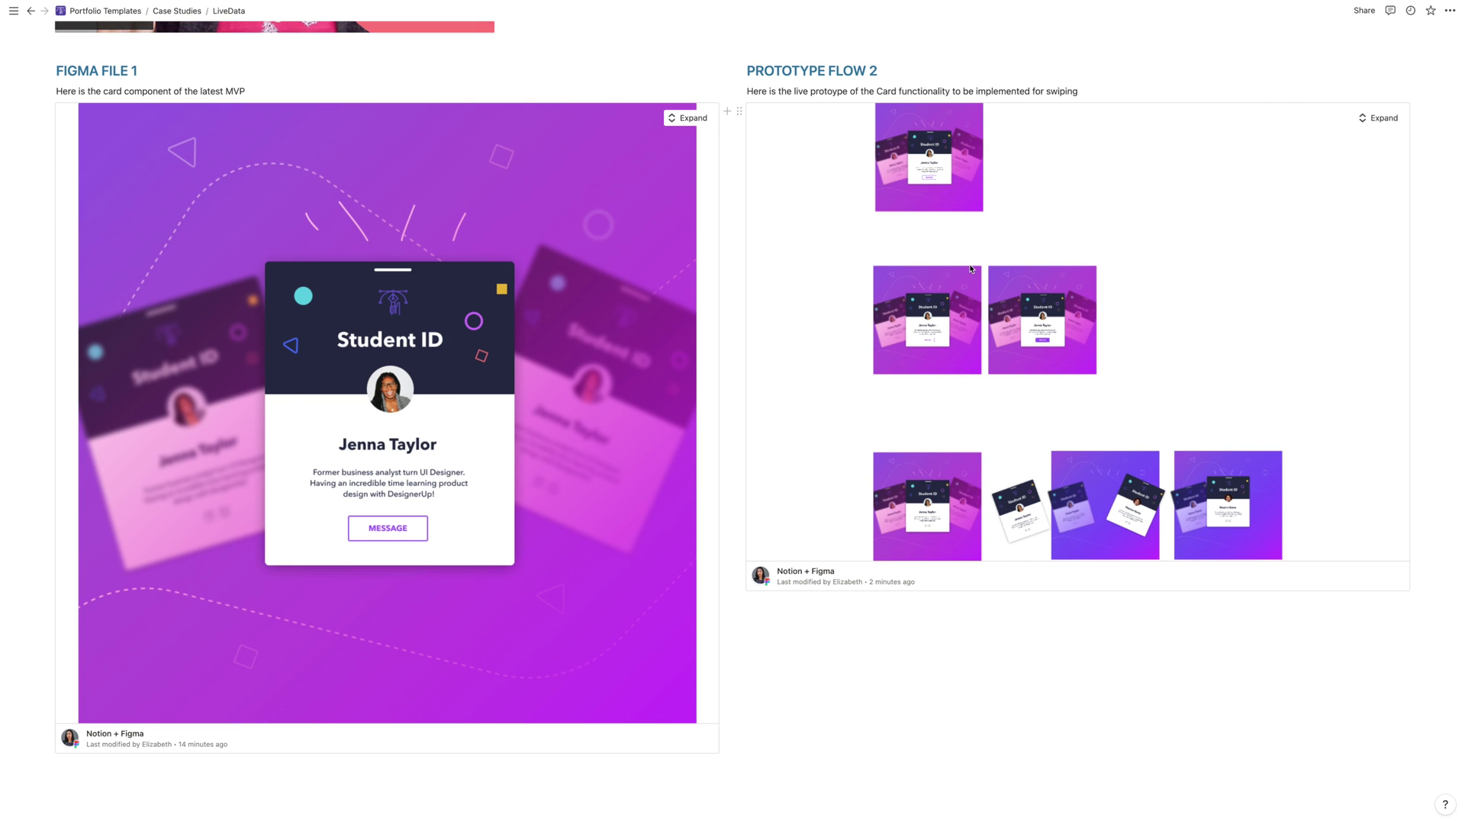
pyautogui.scroll(-2, 933, 524)
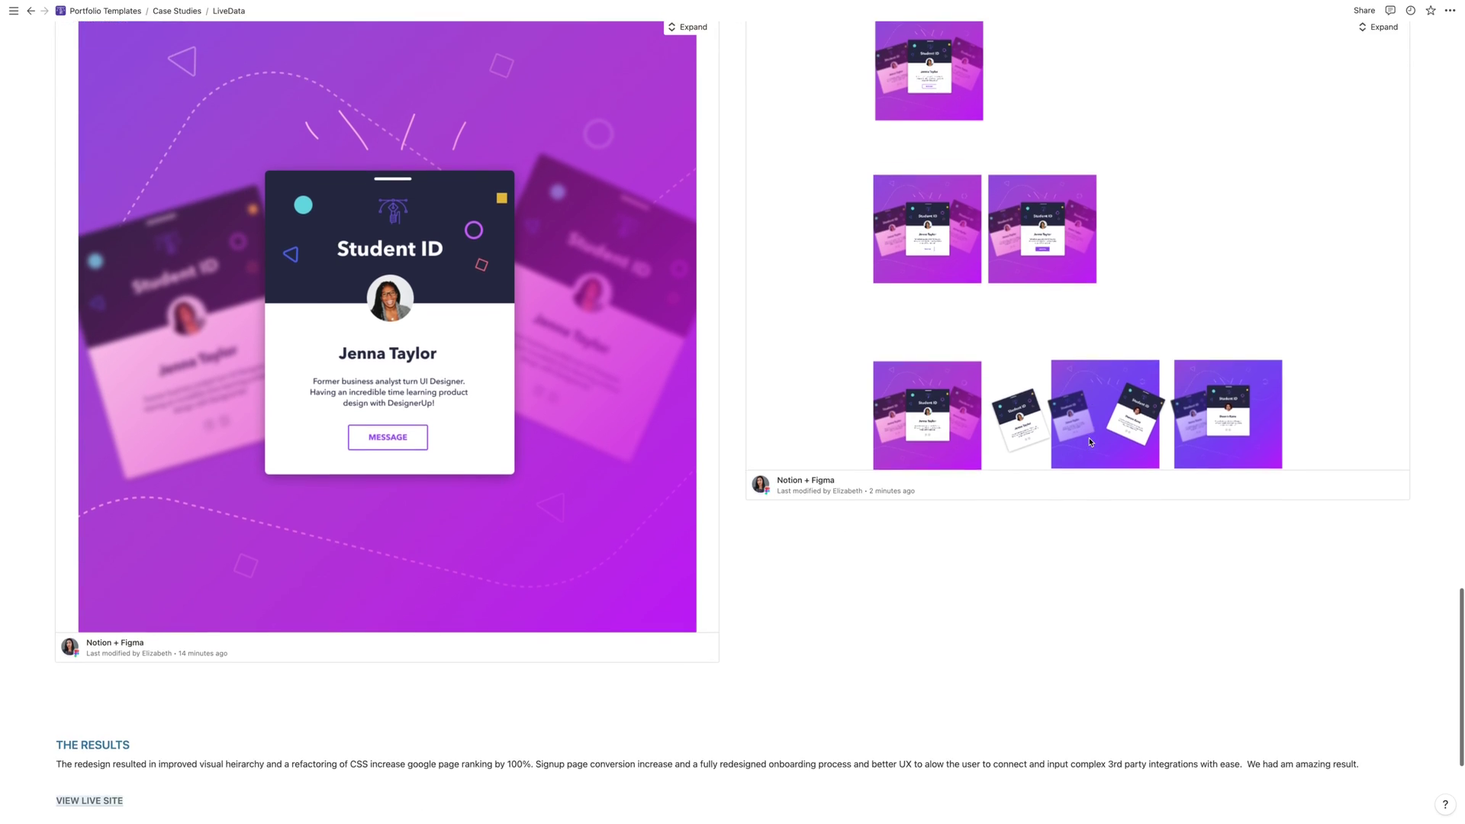
pyautogui.scroll(3, 1089, 438)
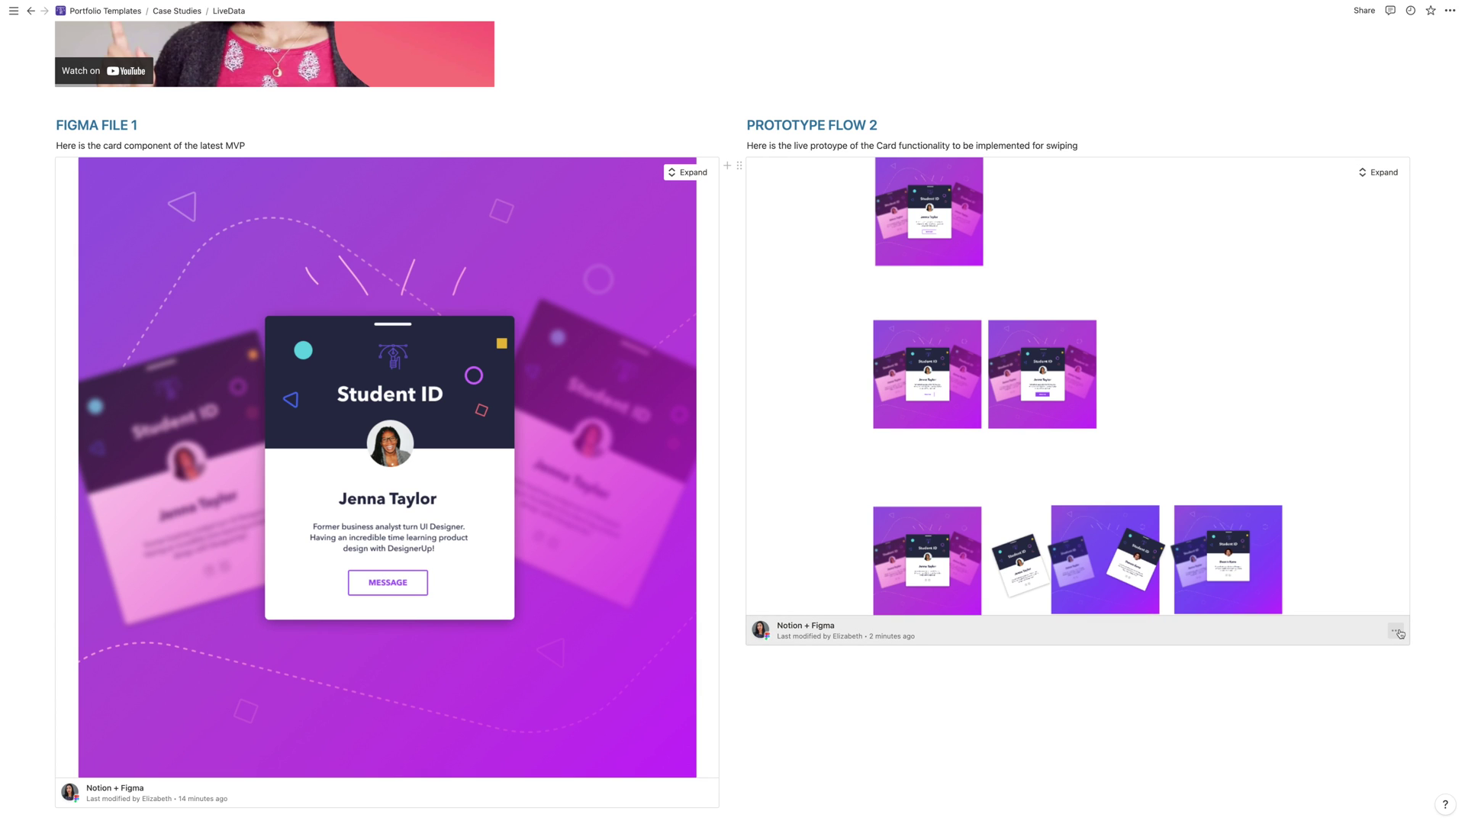
# Step: Delete the Figma file preview and insert an /embed block with the pasted prototype link
pyautogui.click(738, 164)
pyautogui.press('Delete')
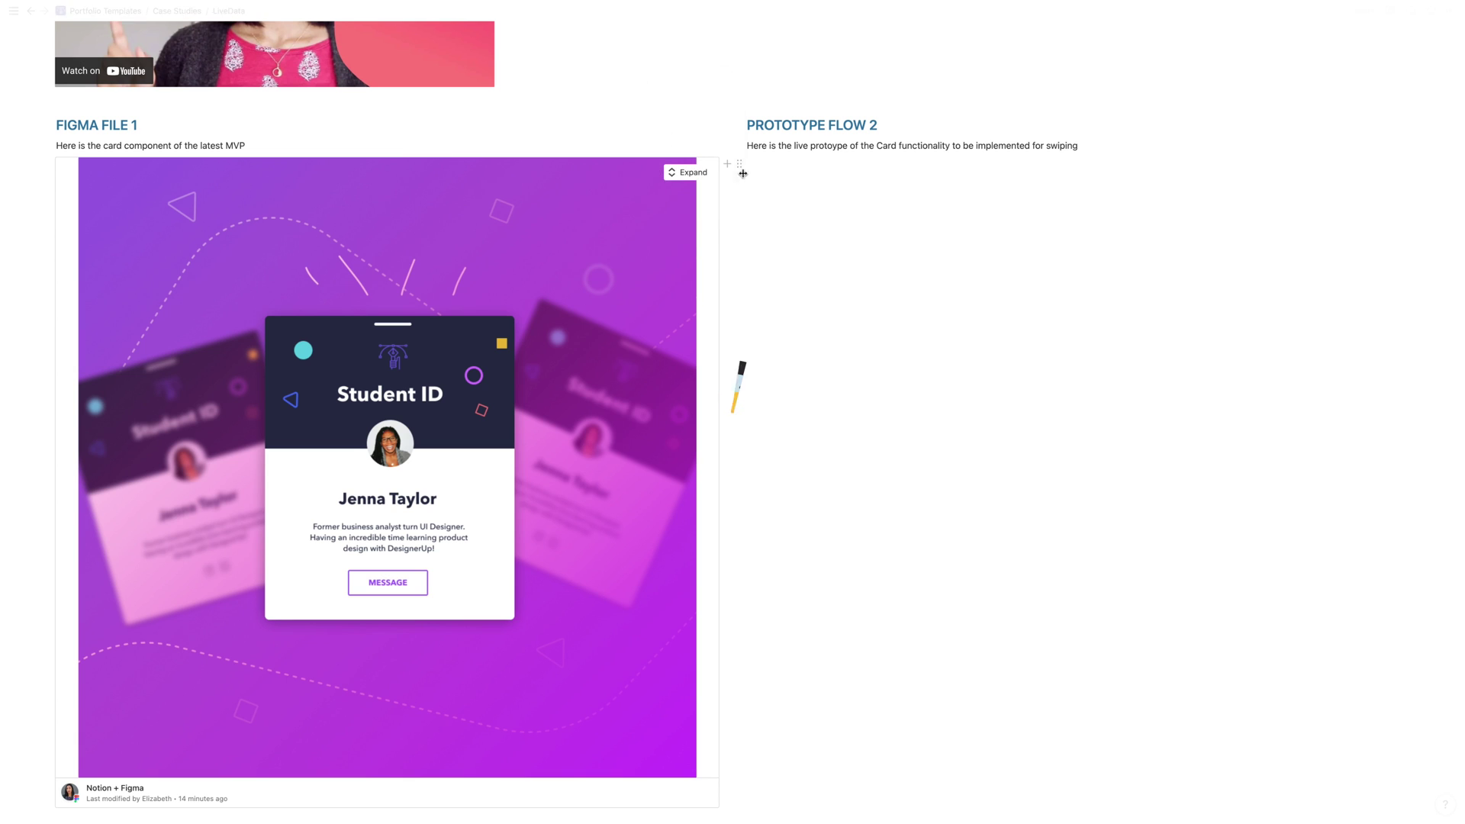
pyautogui.click(768, 166)
pyautogui.write('/')
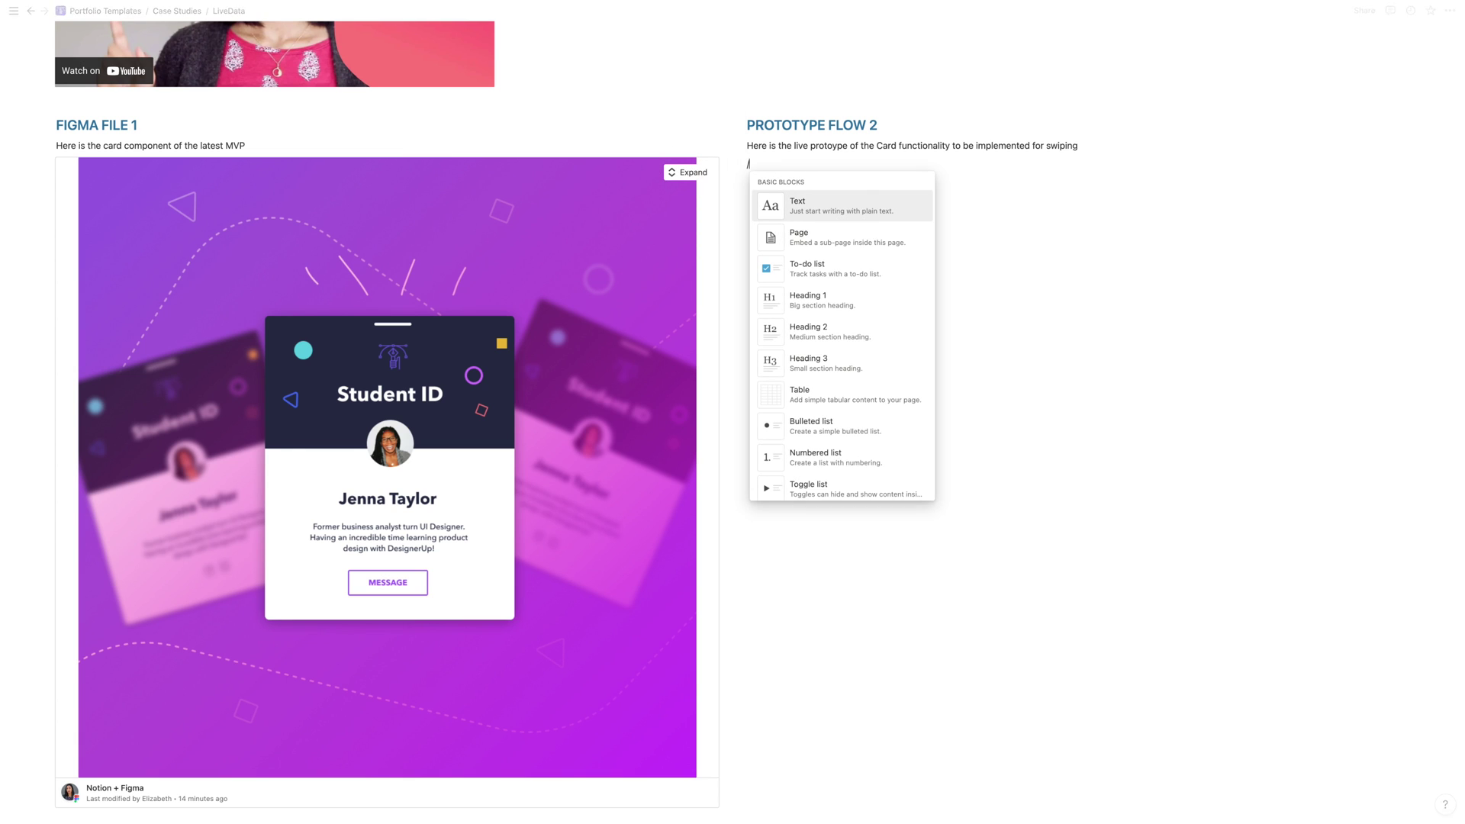
pyautogui.write('emb')
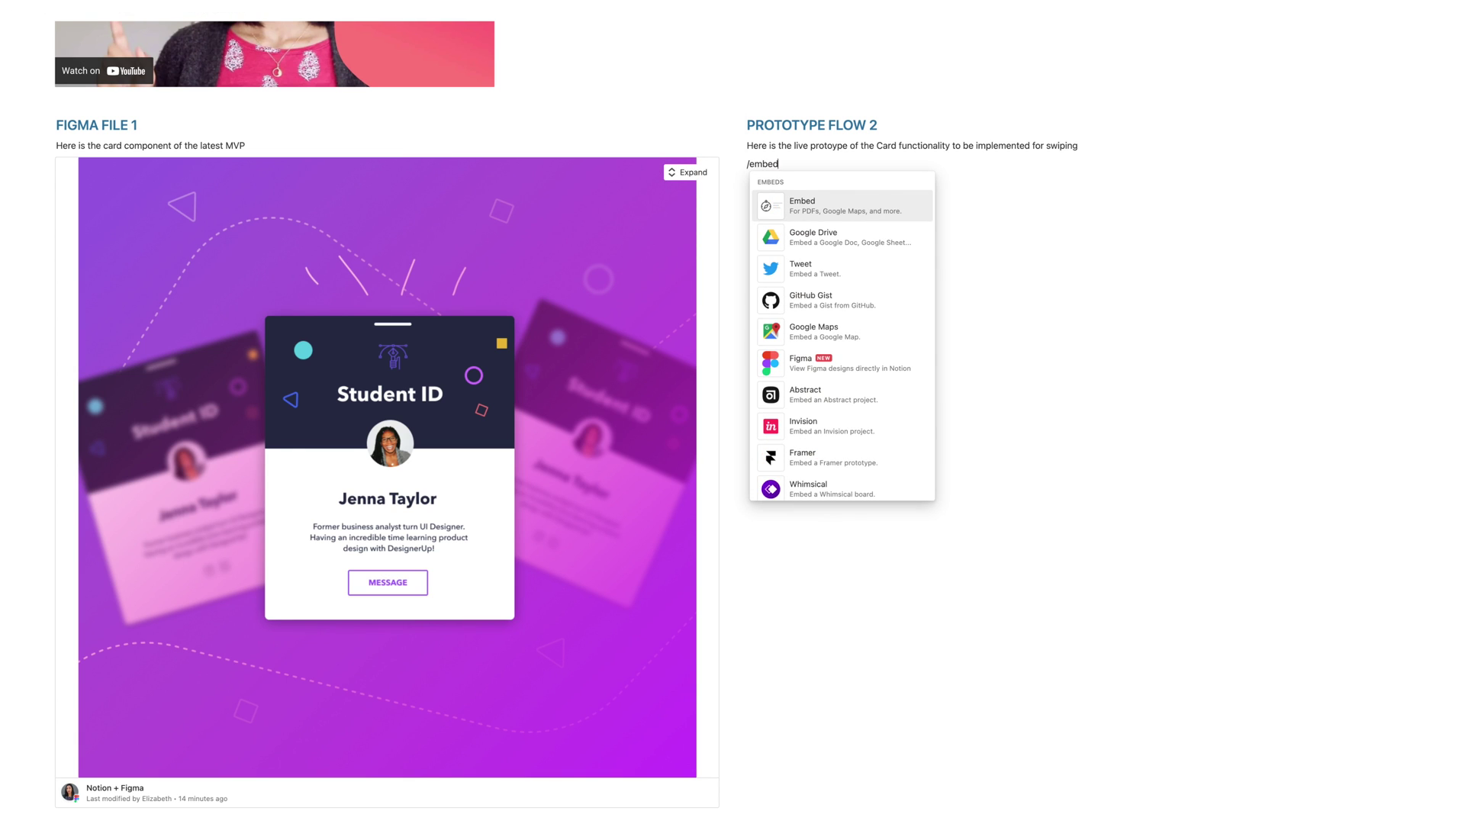
pyautogui.write('ed')
pyautogui.click(847, 204)
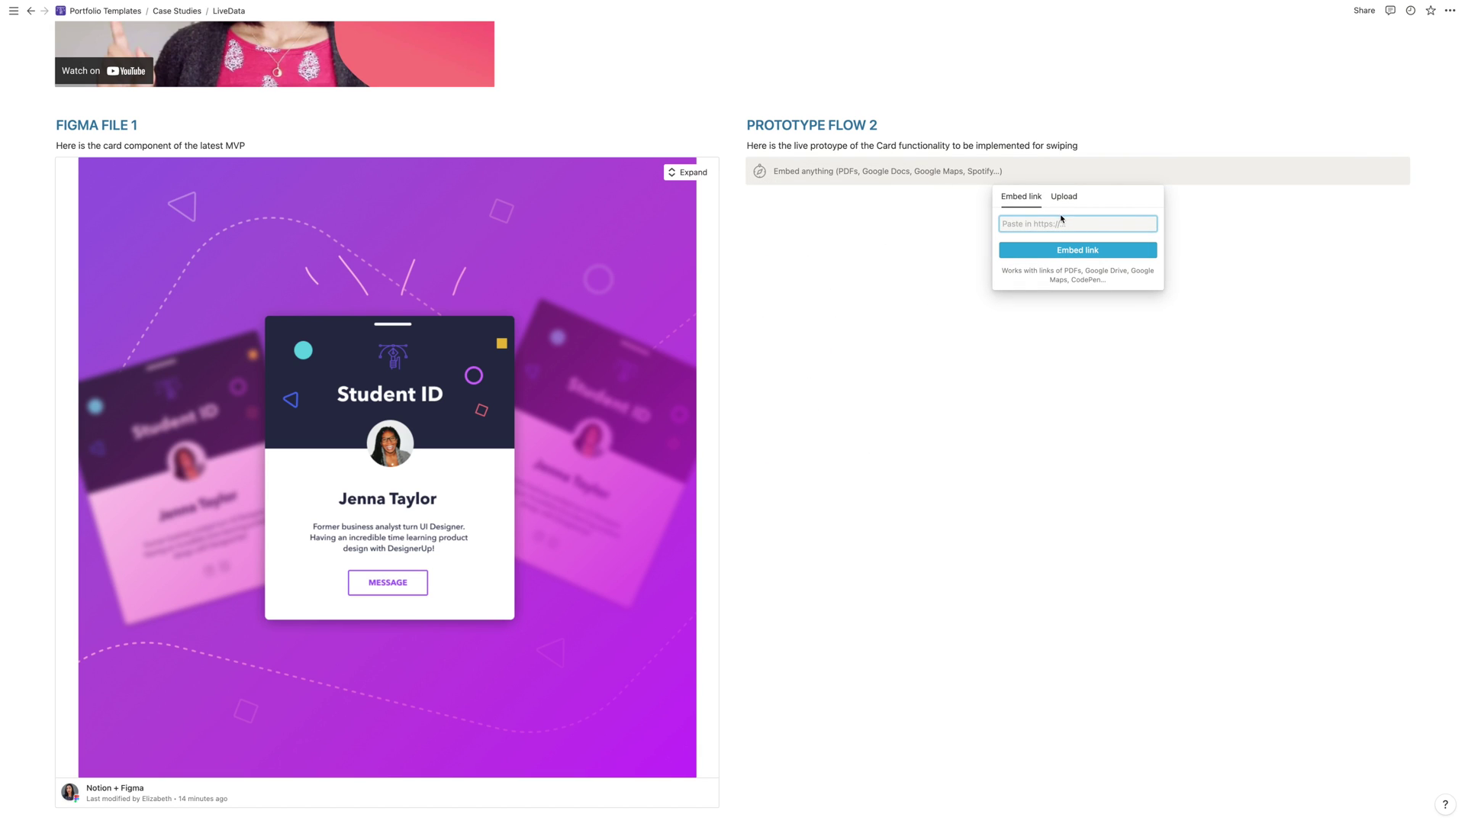
pyautogui.press('super+v')
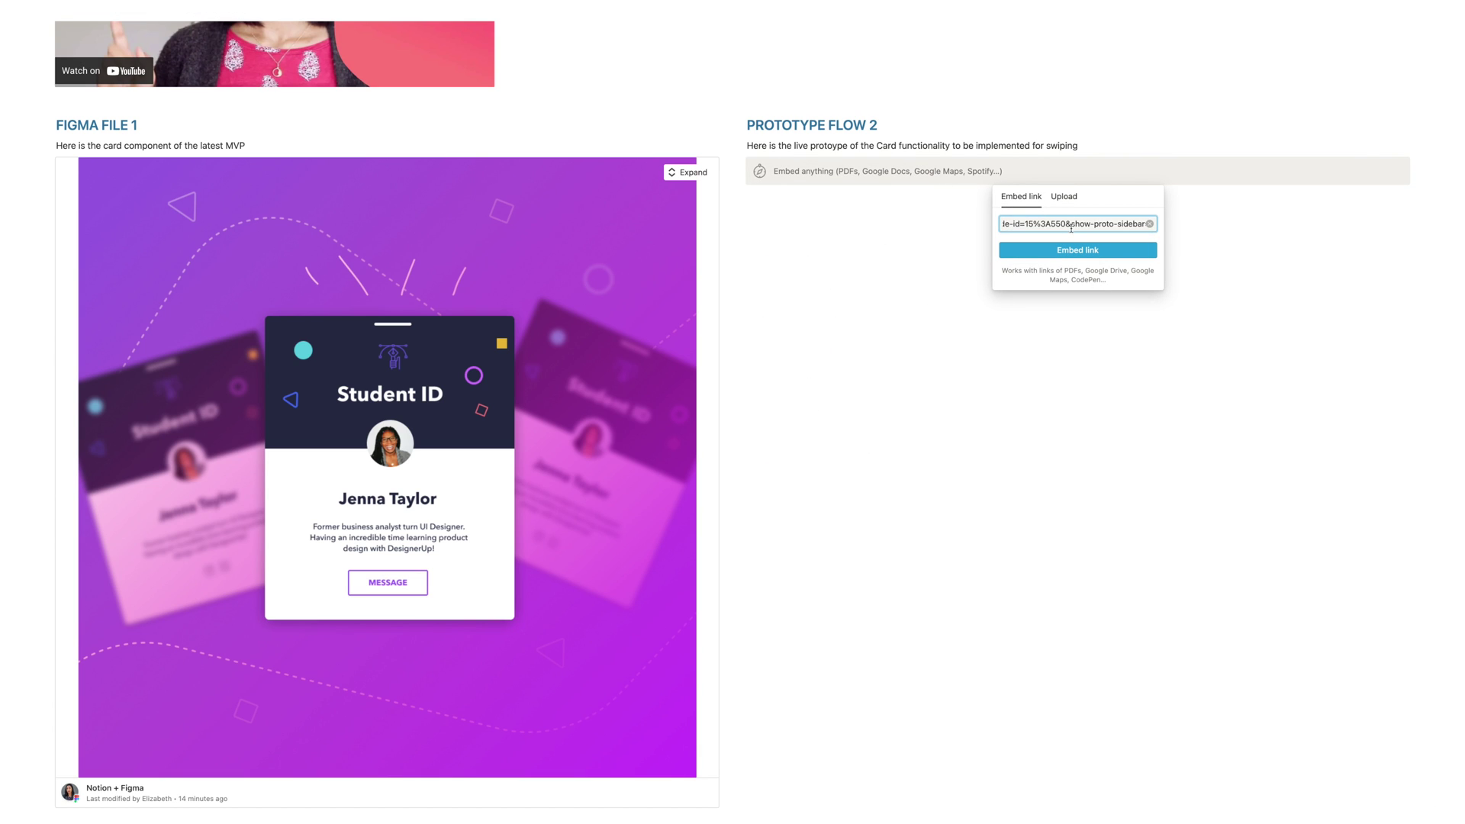
pyautogui.click(1090, 255)
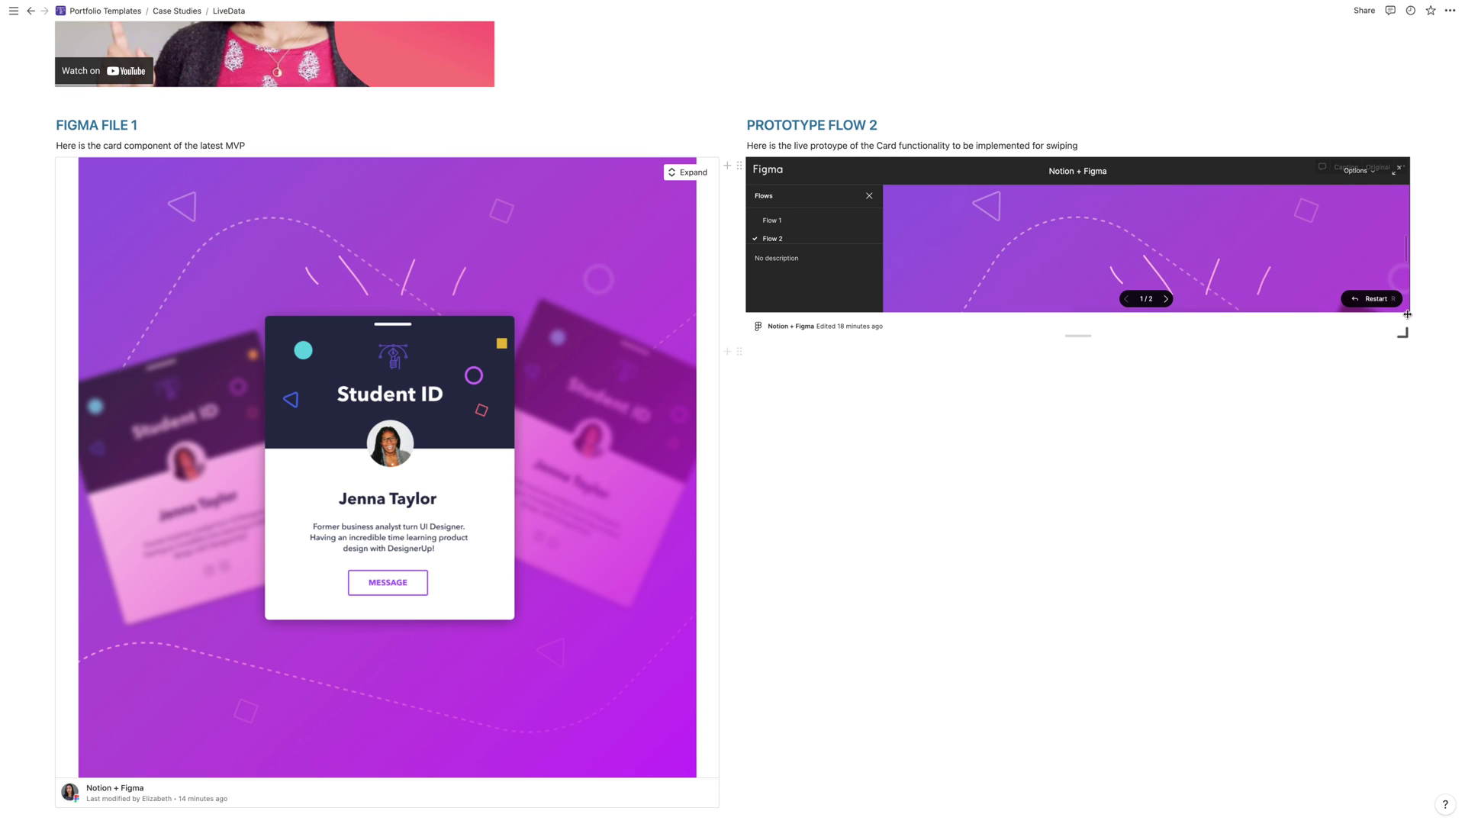
# Step: Stretch the prototype embed taller to show the whole Student ID card, then view it full screen
pyautogui.moveTo(1407, 313); pyautogui.dragTo(1404, 717)
pyautogui.hscroll(3, 1157, 491)
pyautogui.scroll(-1, 1157, 490)
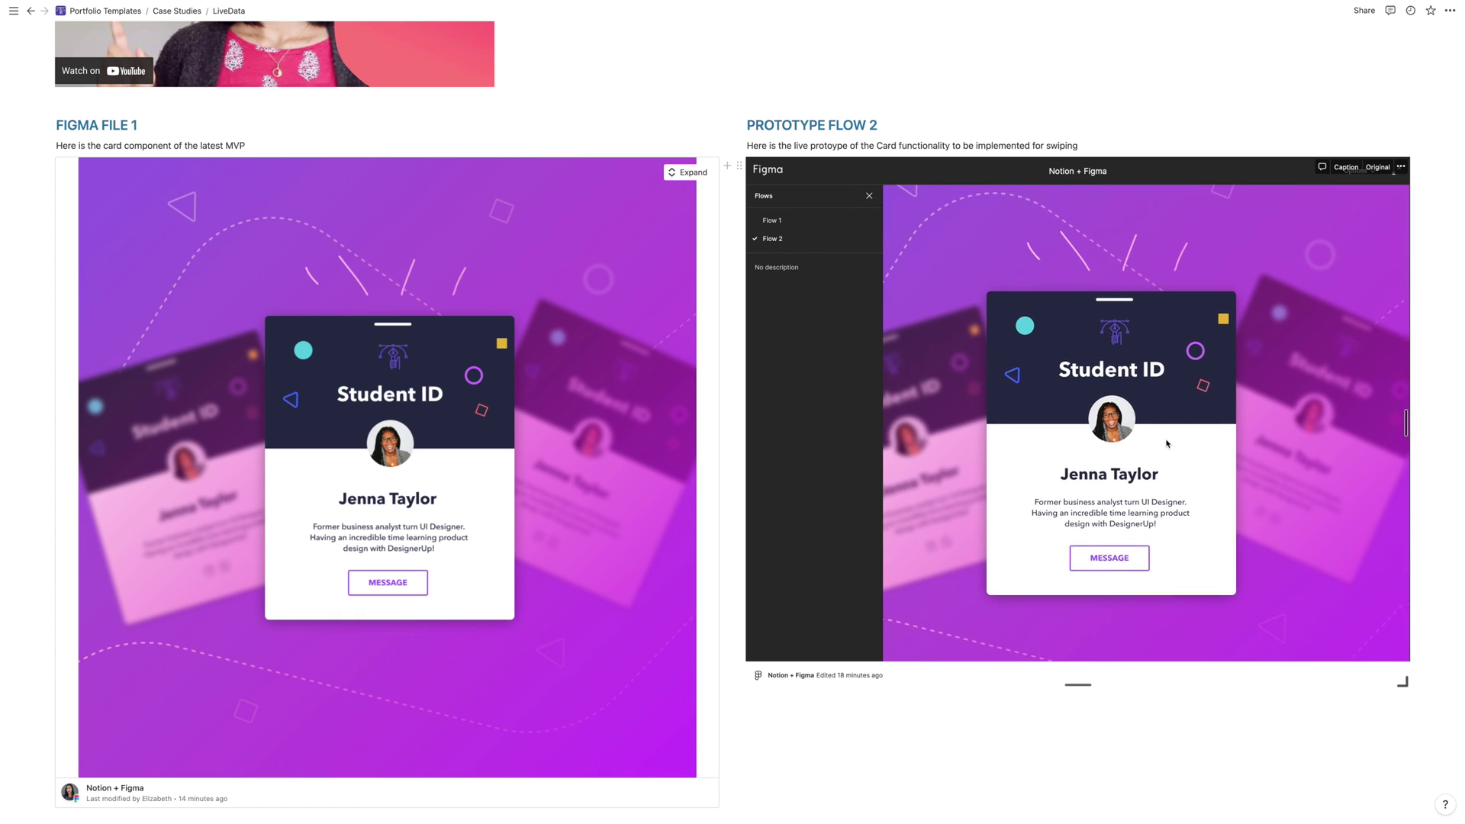
pyautogui.hscroll(-3, 1157, 490)
pyautogui.scroll(1, 1156, 491)
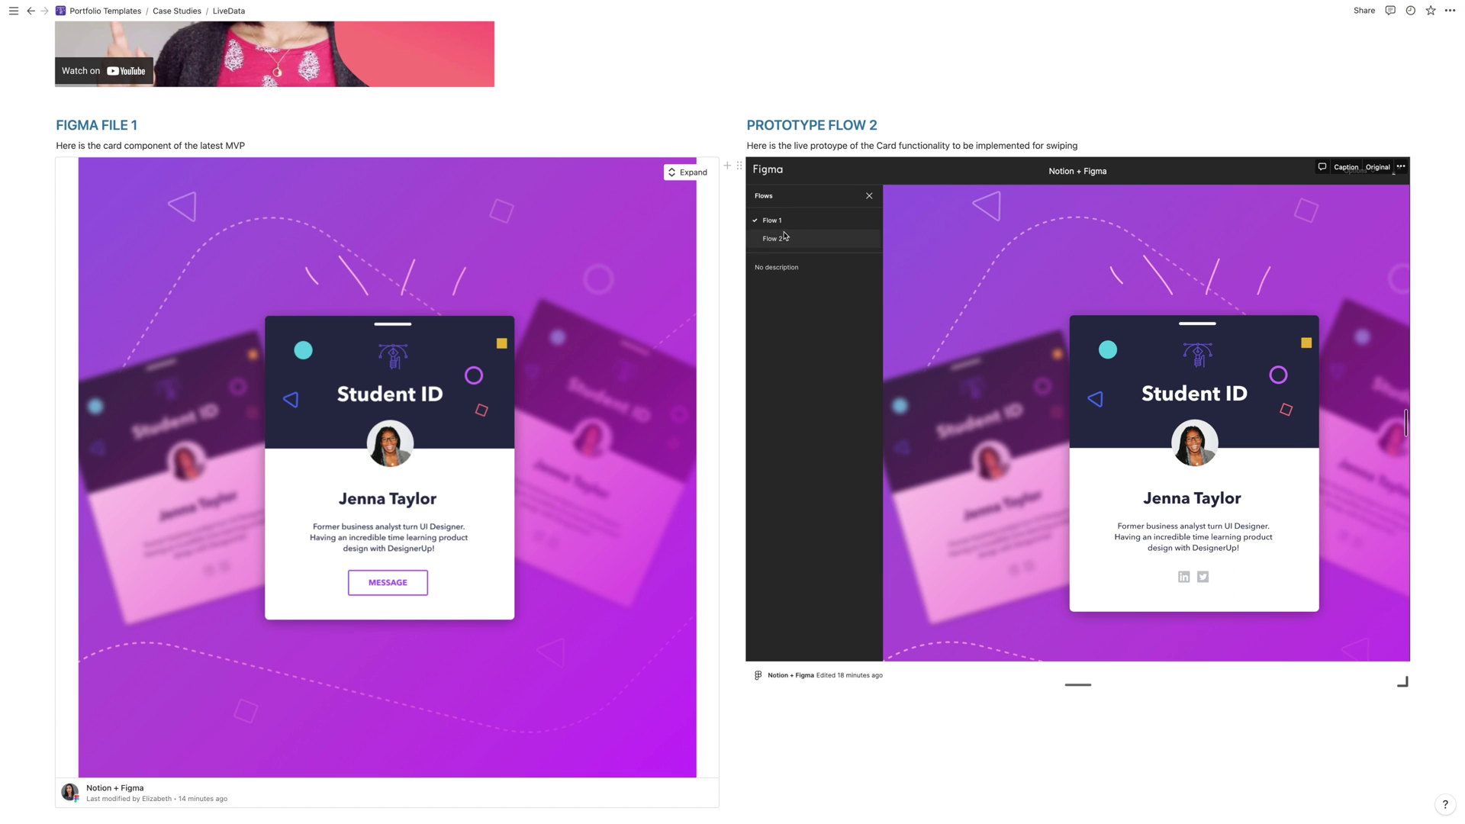
pyautogui.scroll(-2, 1106, 346)
pyautogui.scroll(2, 1105, 346)
pyautogui.hscroll(1, 1106, 346)
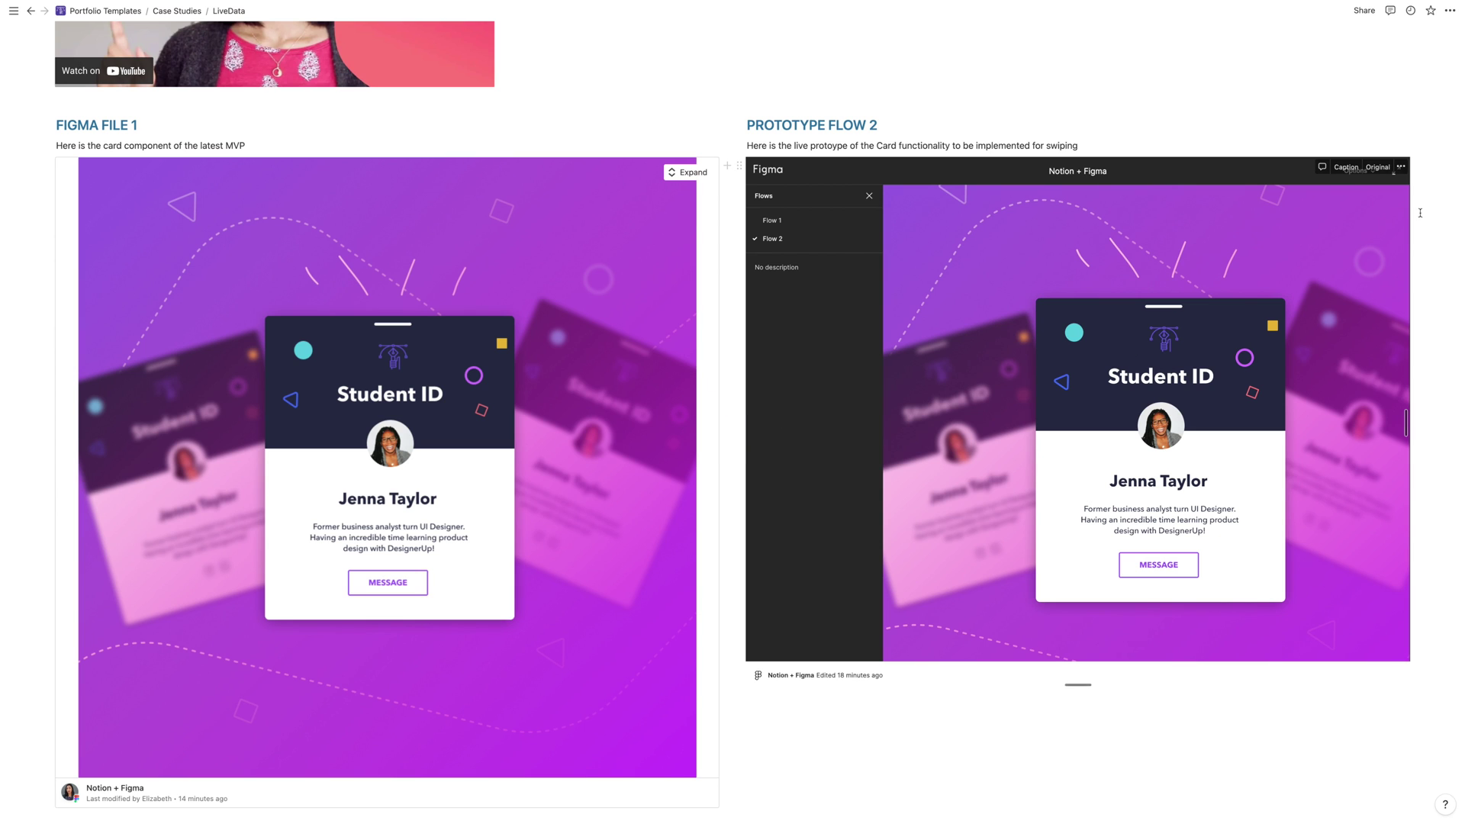
pyautogui.click(1395, 177)
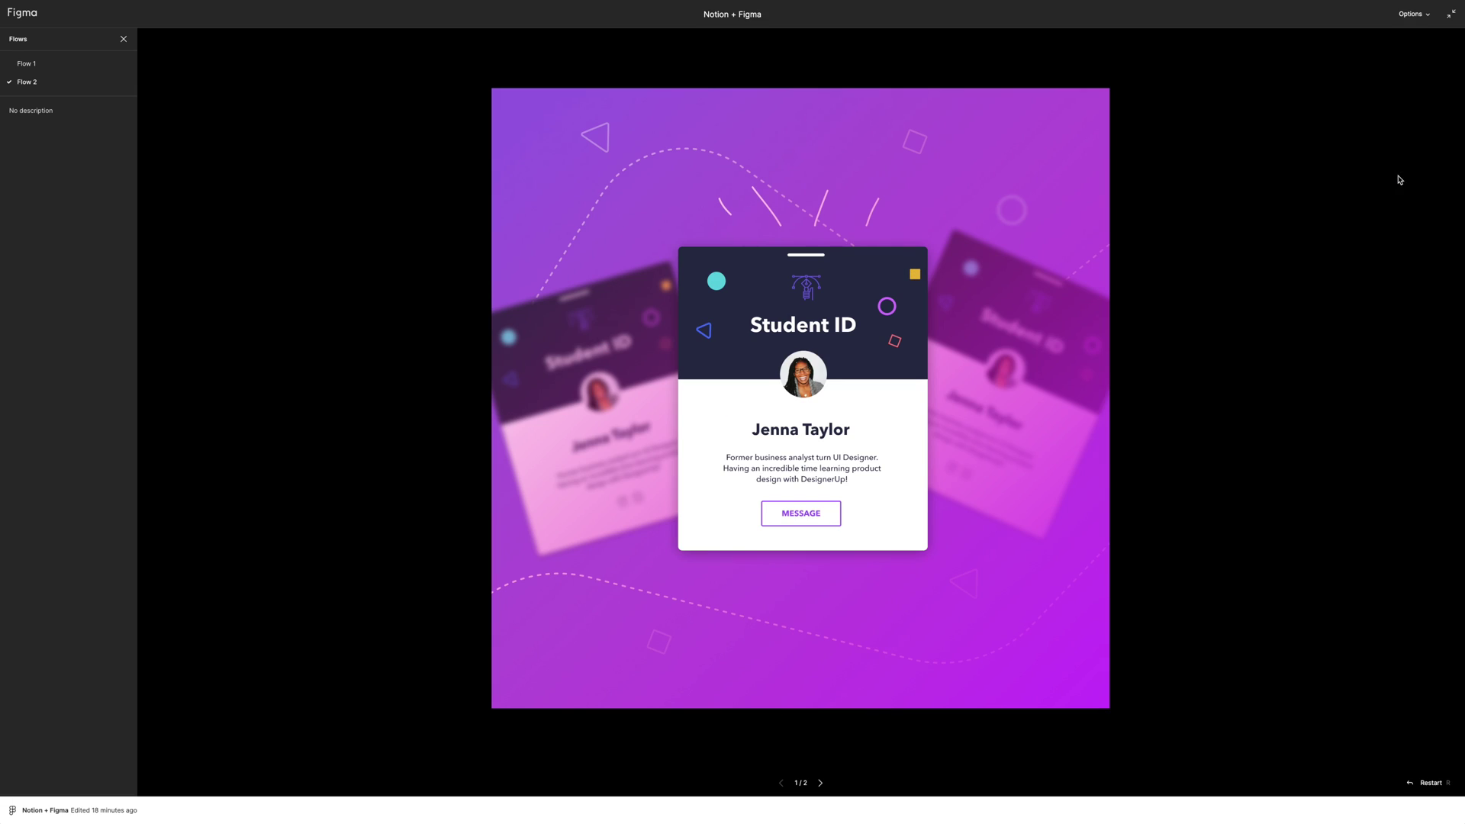
# Step: Exit full screen and click the Flow 1 card so it swipes to the next student's ID
pyautogui.click(1404, 13)
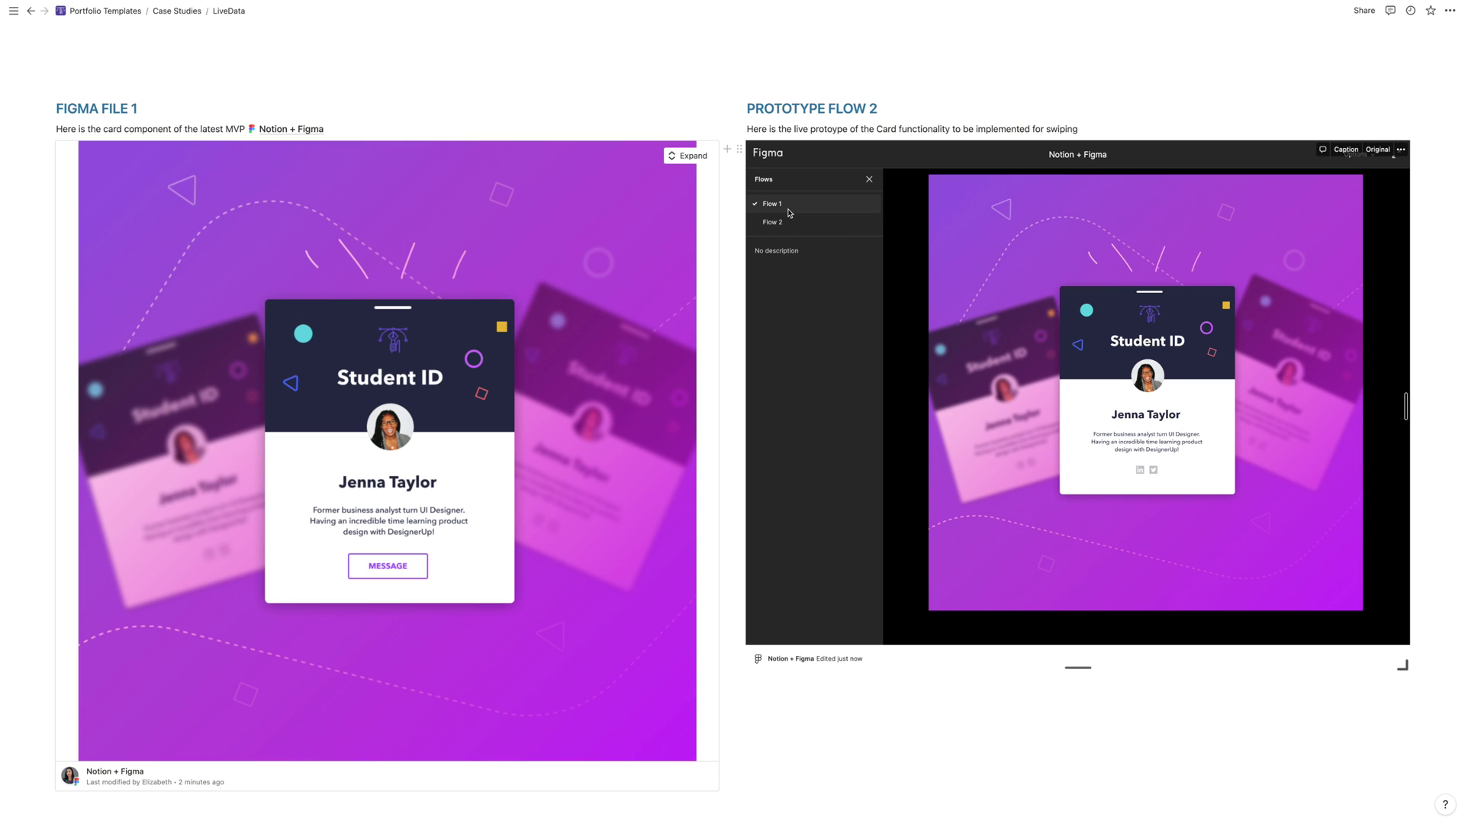
pyautogui.click(1166, 432)
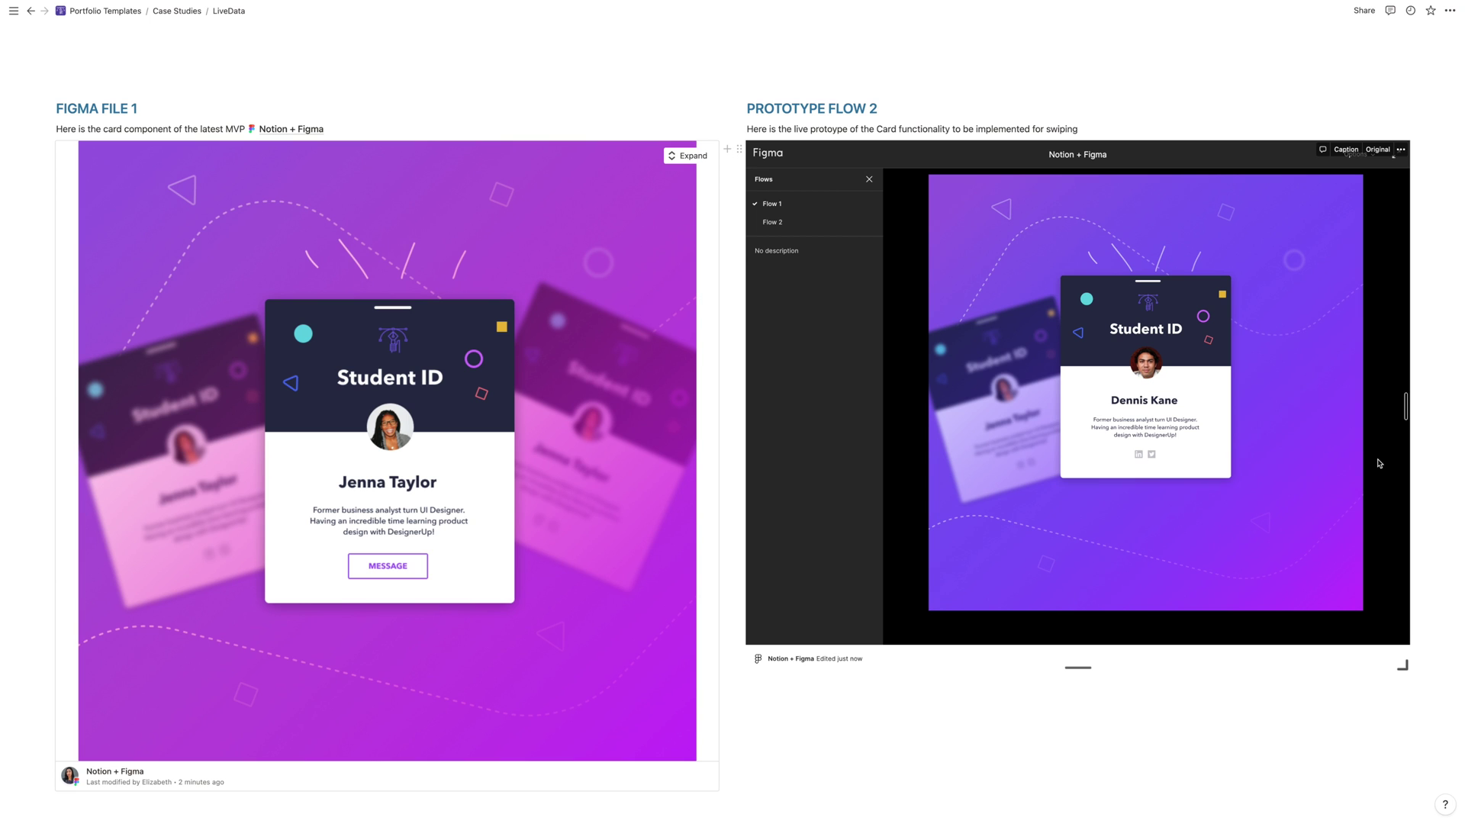
pyautogui.scroll(3, 1450, 473)
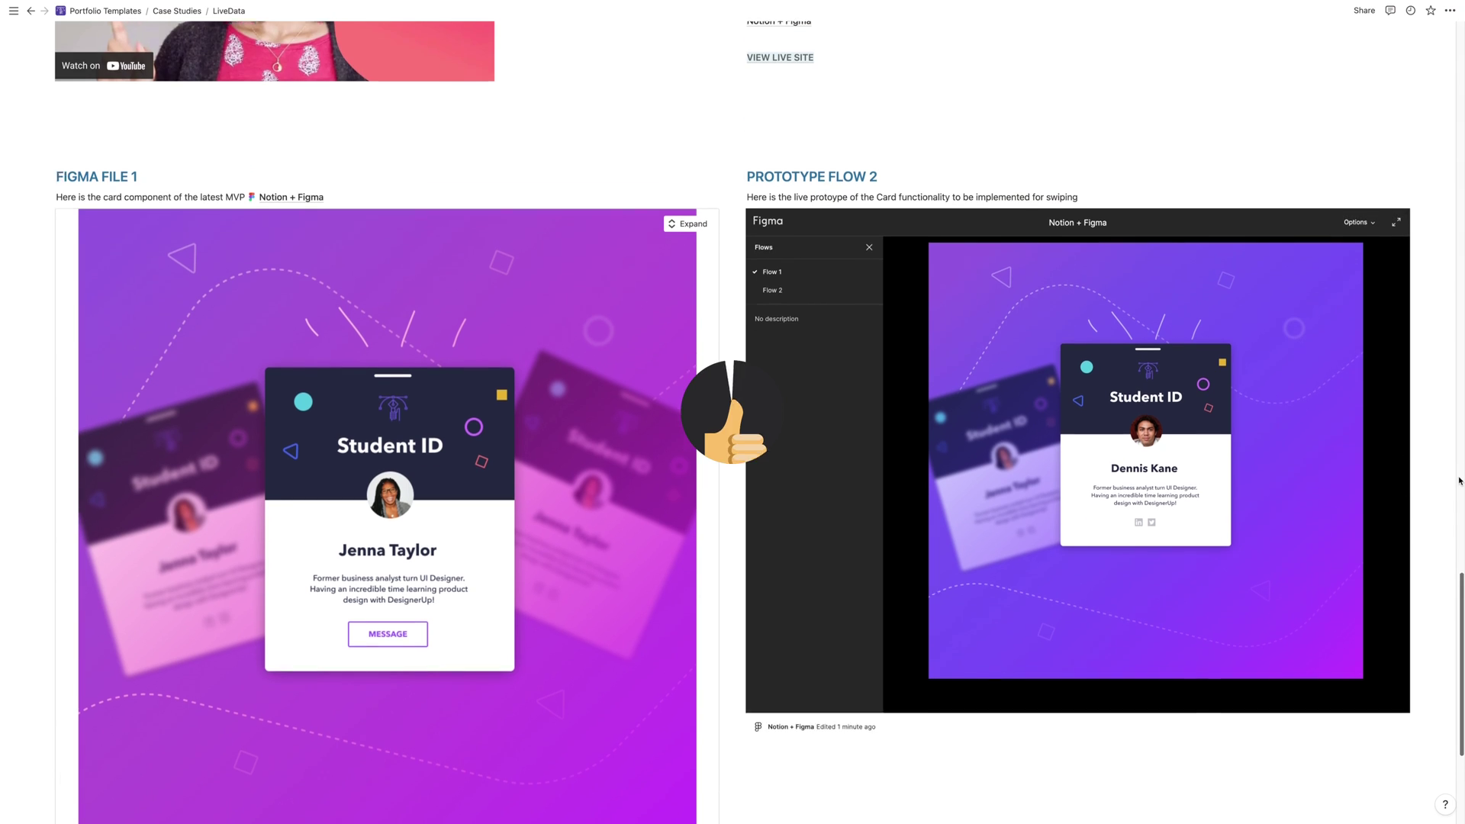
pyautogui.scroll(-3, 1460, 480)
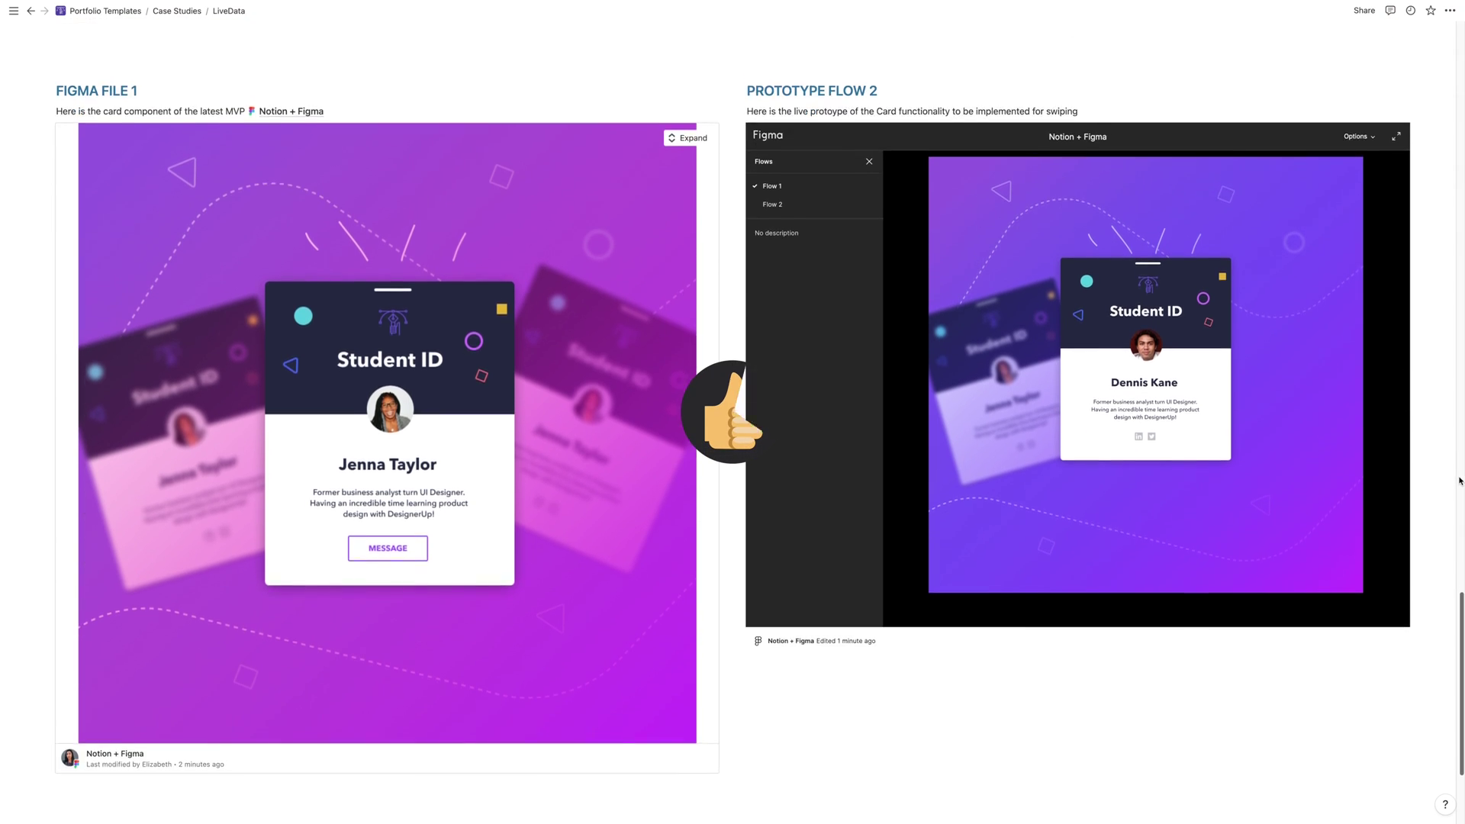
pyautogui.scroll(-1, 997, 686)
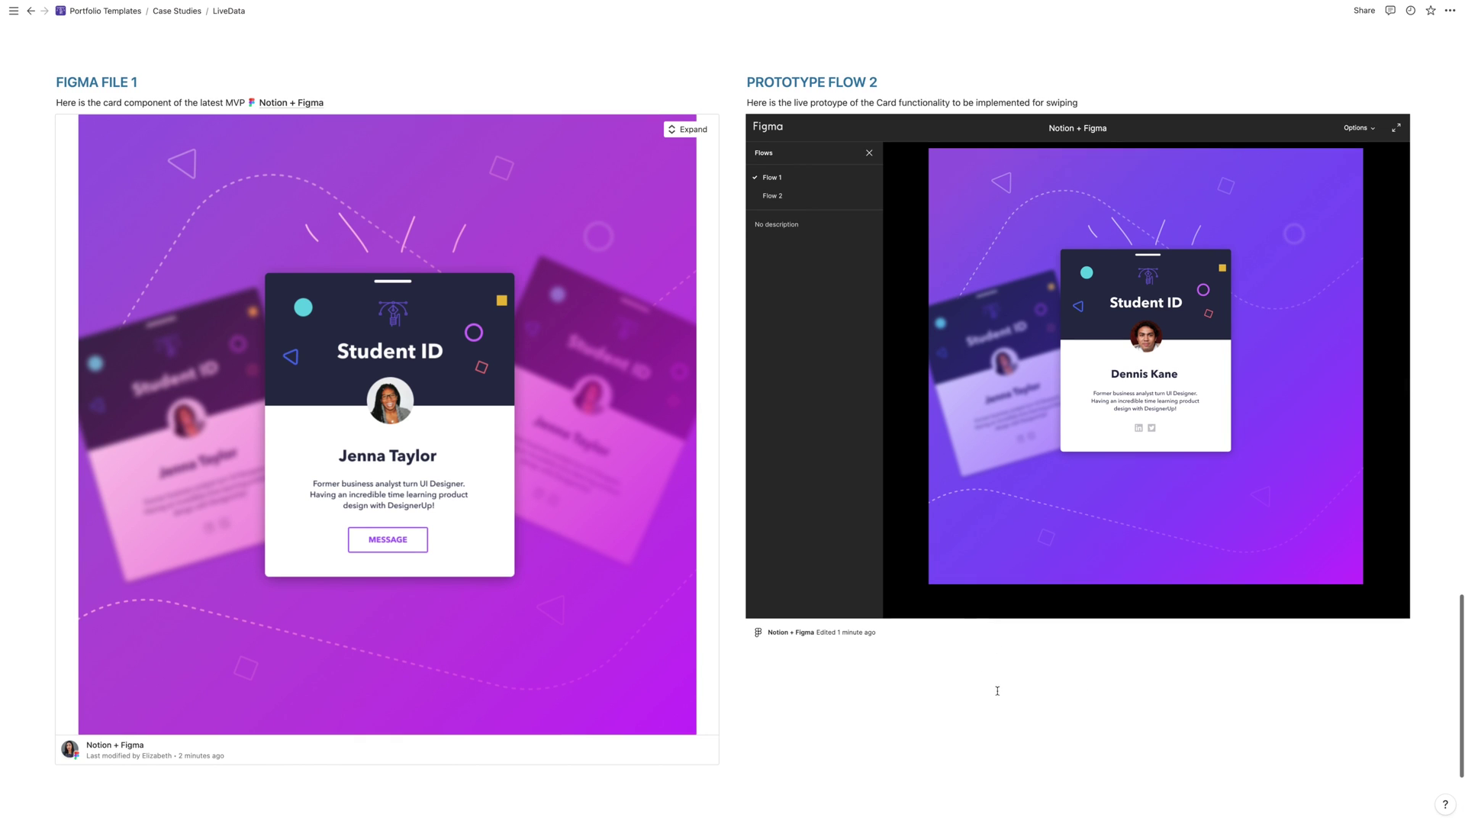